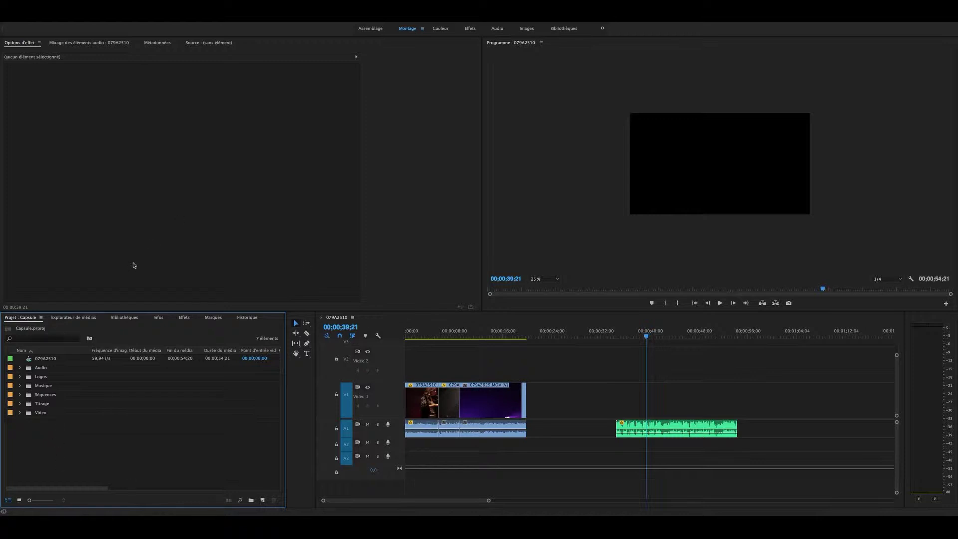
click(198, 44)
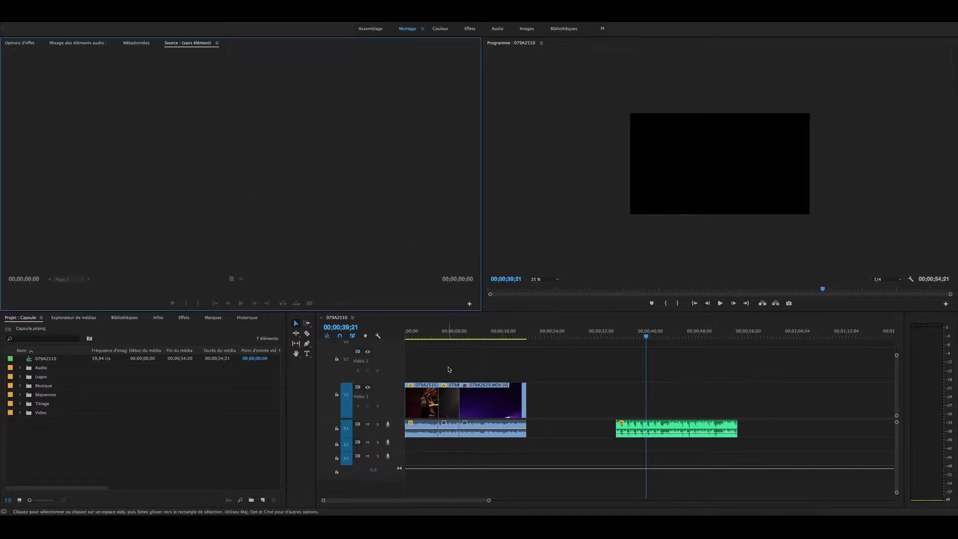
drag(596, 401, 766, 443)
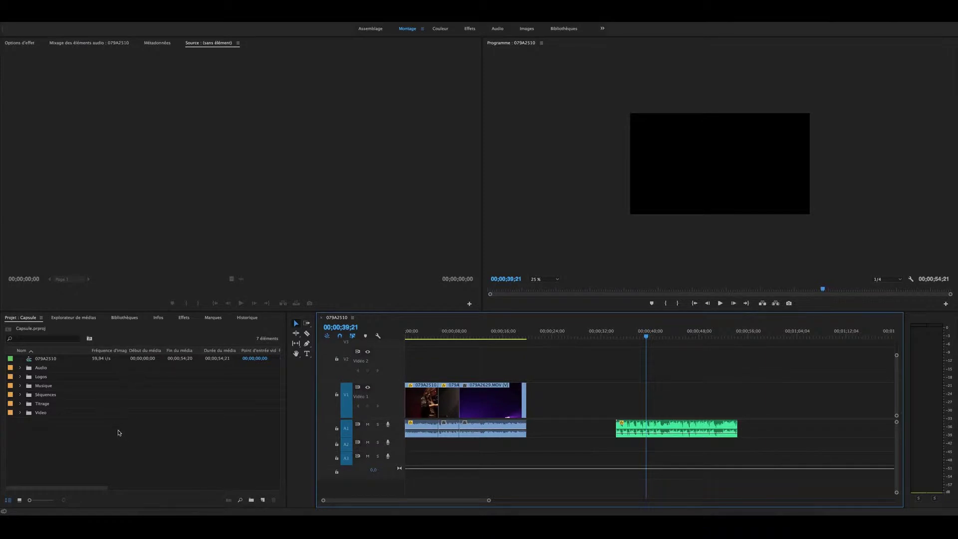
Clear the search text in the effects list and expand the Effets vidéo category.
click(184, 319)
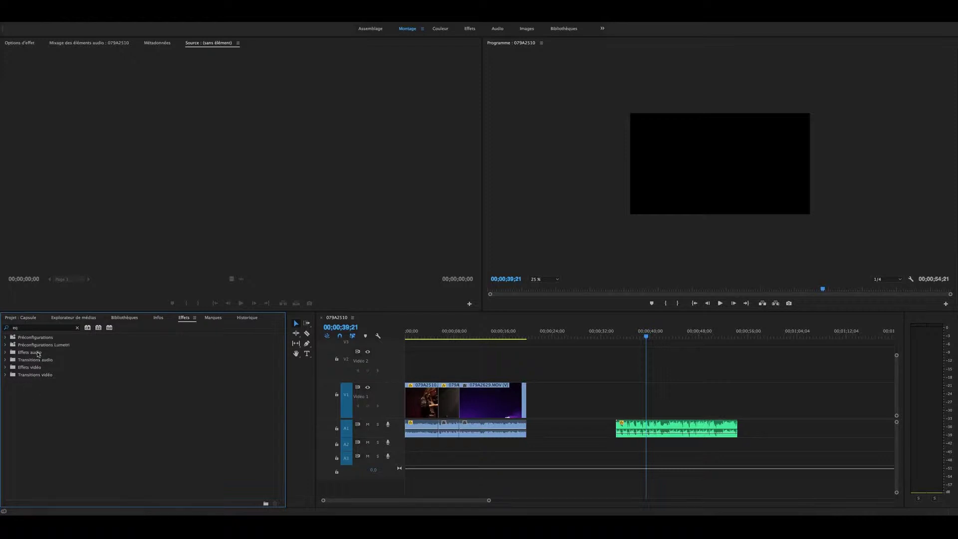
click(15, 370)
click(5, 367)
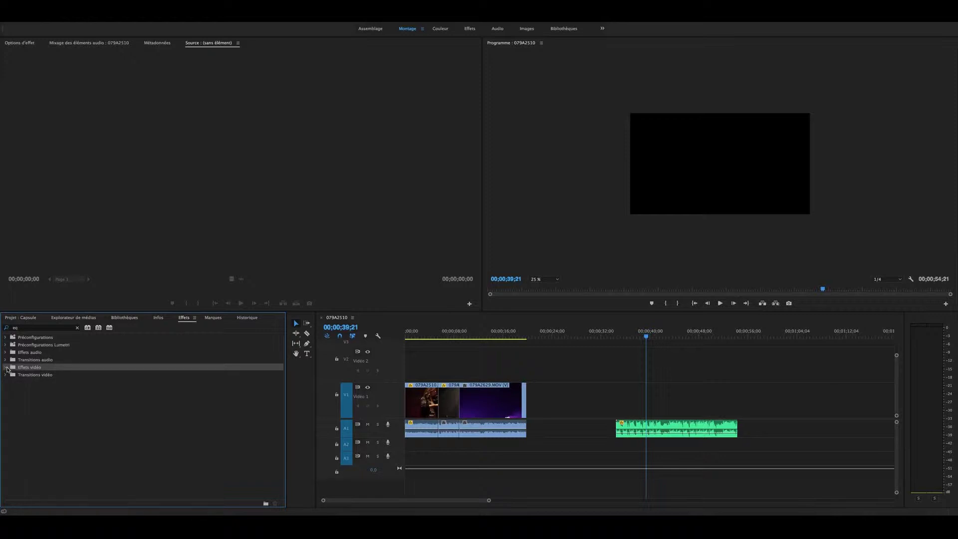
click(21, 328)
key(BackSpace)
key(BackSpace)
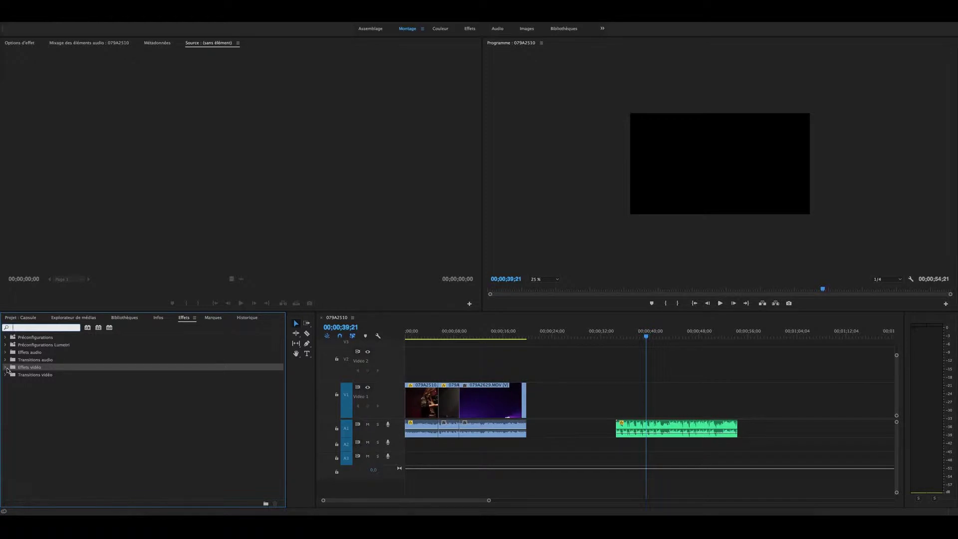
click(6, 368)
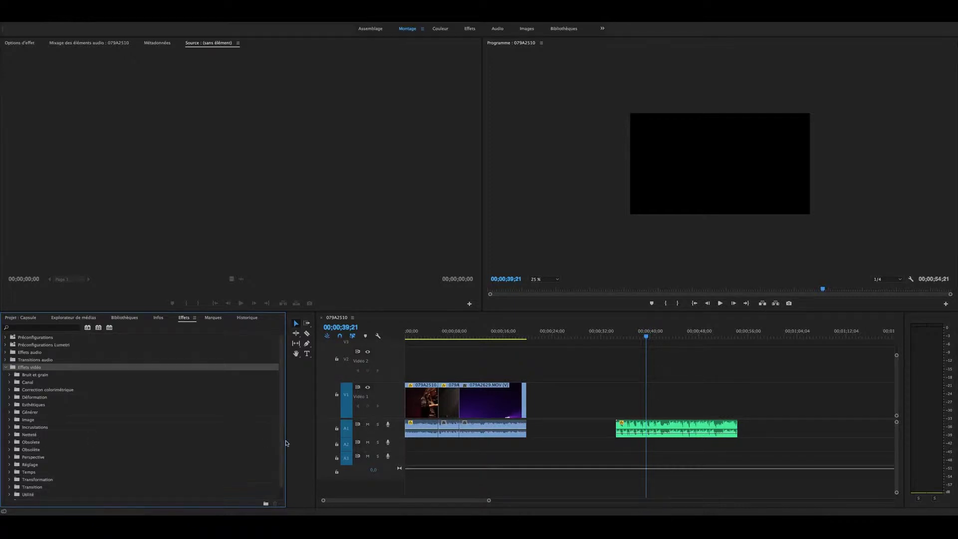
Place the playhead at 00;00;07;31 over the second video clip and set the program preview zoom to Adapter.
click(452, 337)
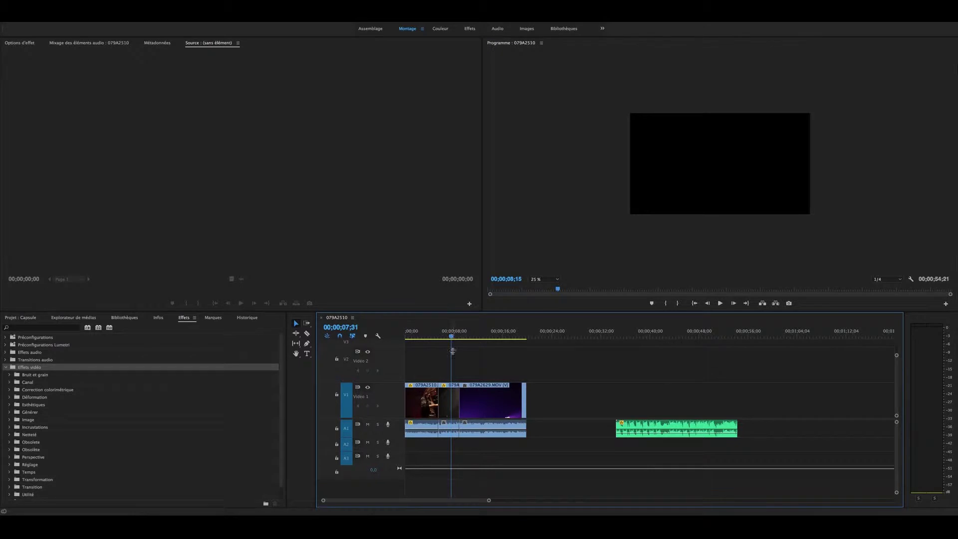
click(558, 280)
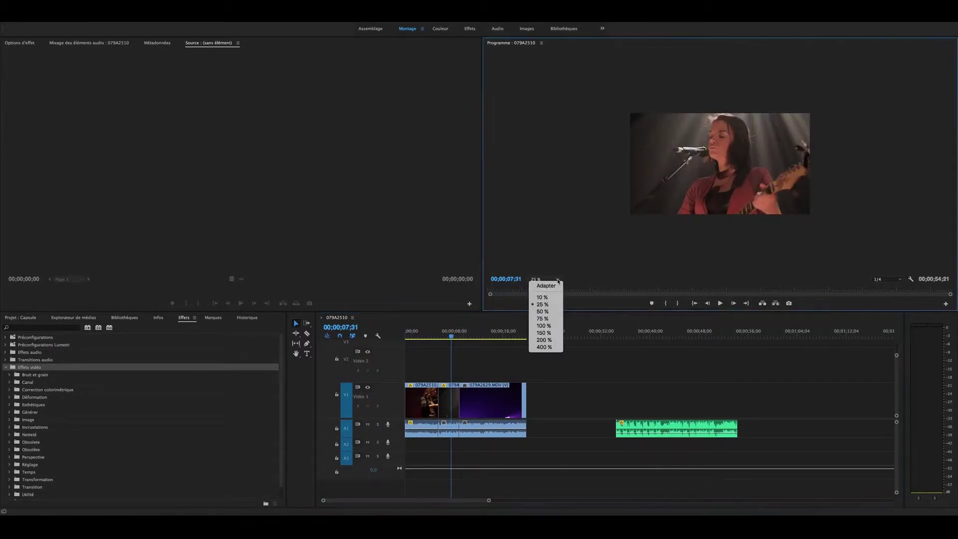
click(557, 285)
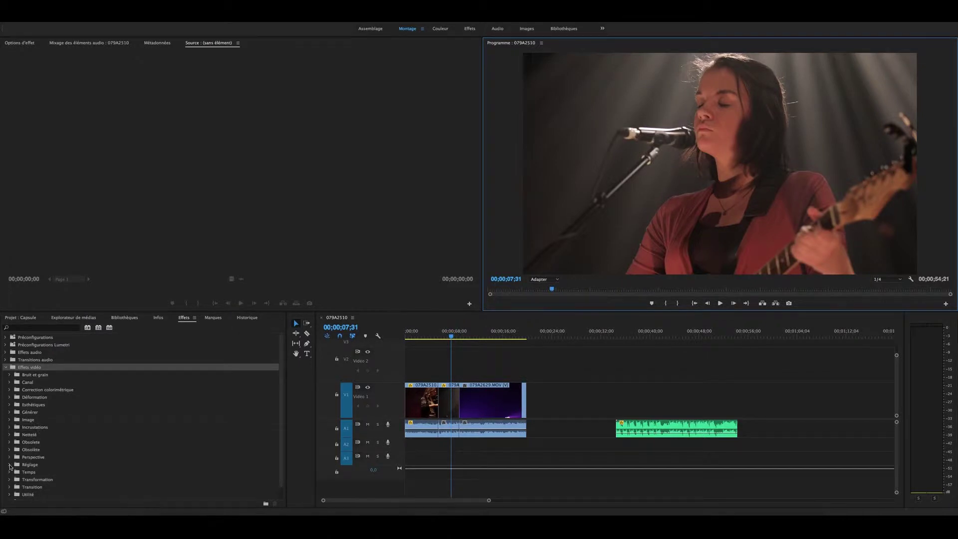
Apply the Flou gaussien effect from the Netteté category to the second clip on Vidéo 1 and show its effect options.
click(9, 435)
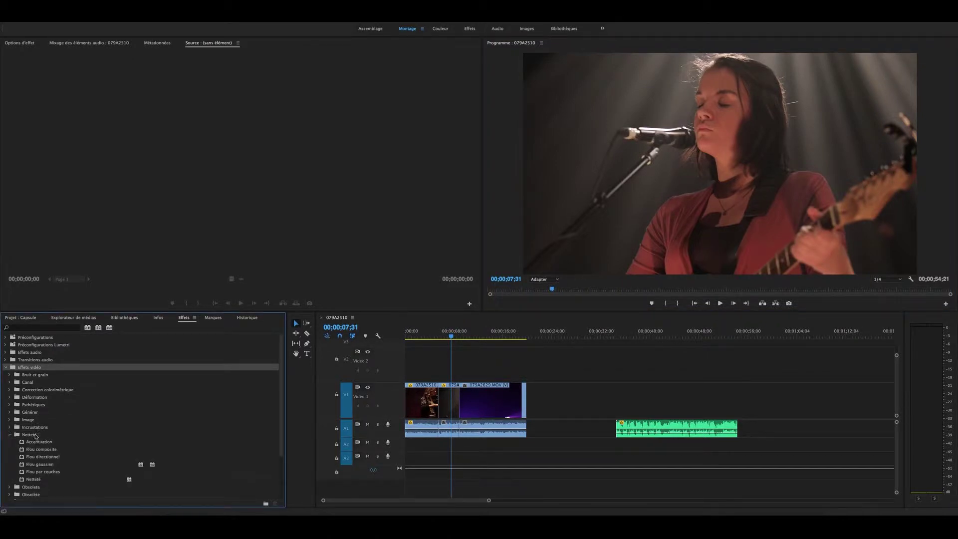
click(34, 435)
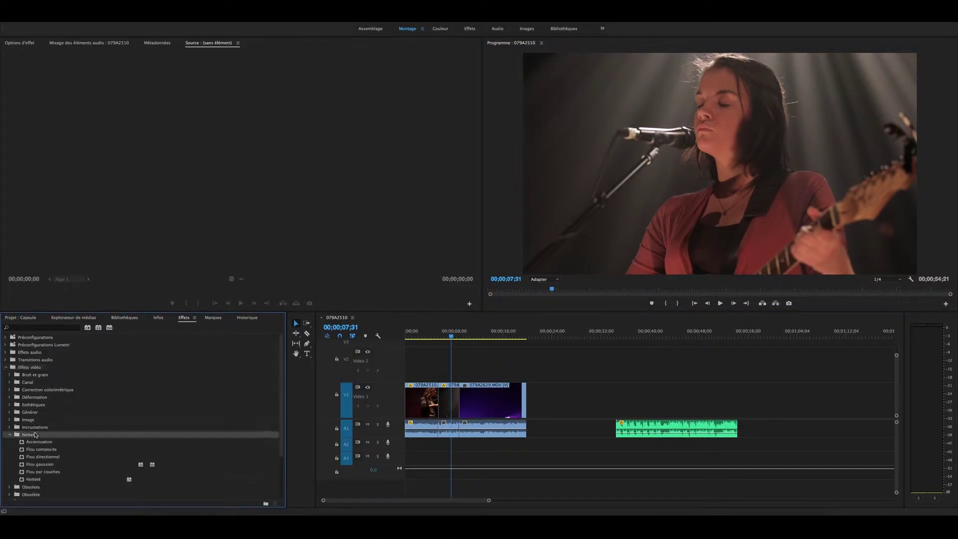
click(40, 466)
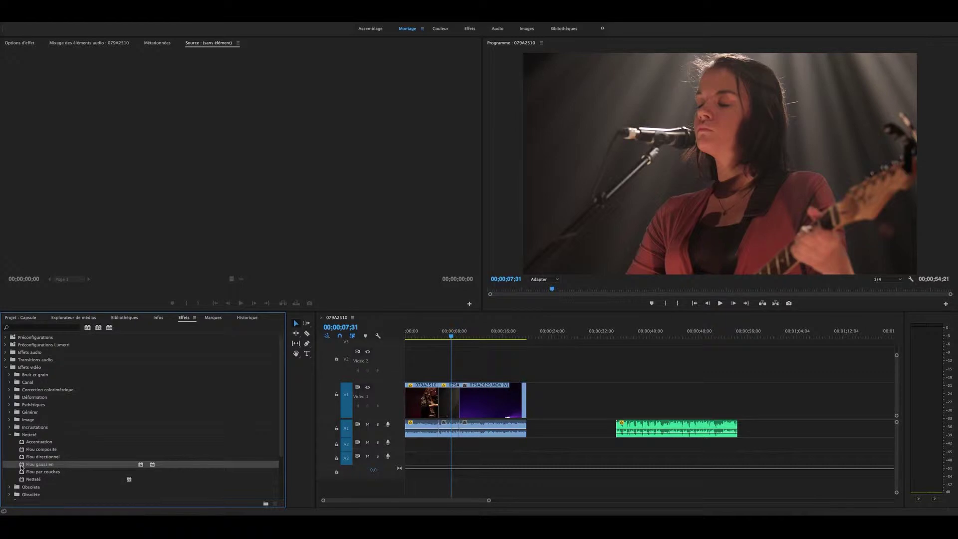
drag(22, 469, 446, 411)
drag(552, 289, 558, 290)
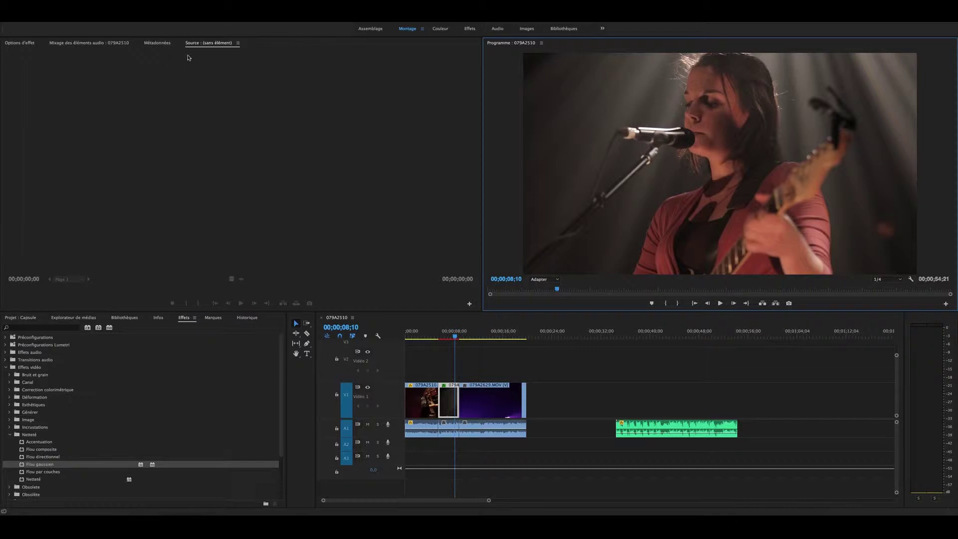
click(18, 43)
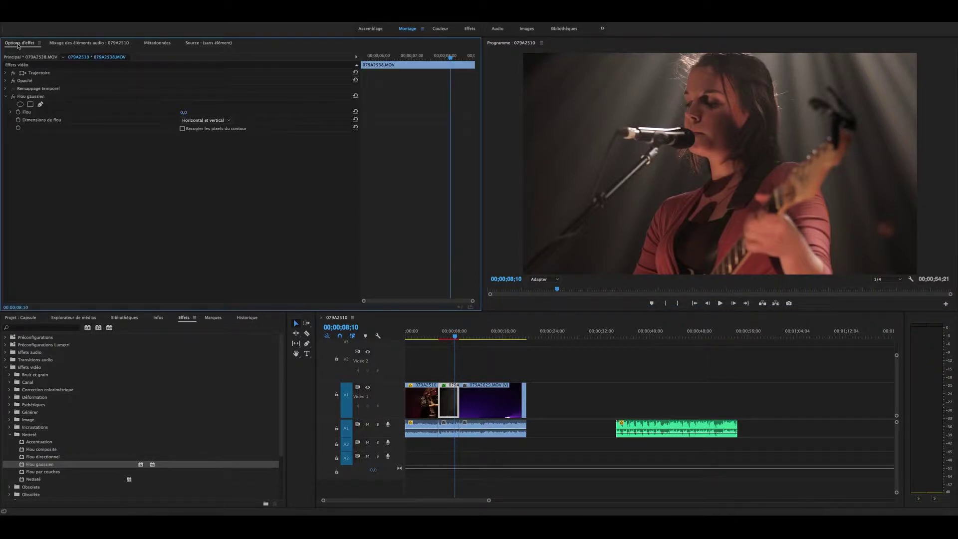
Delete the Flou gaussien effect from the second clip and apply it to the clip again.
click(6, 97)
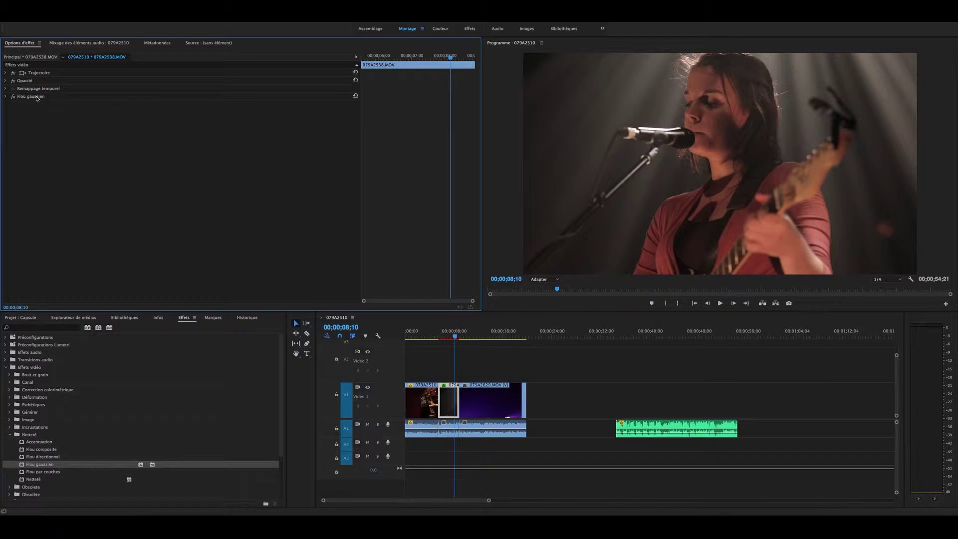
click(36, 98)
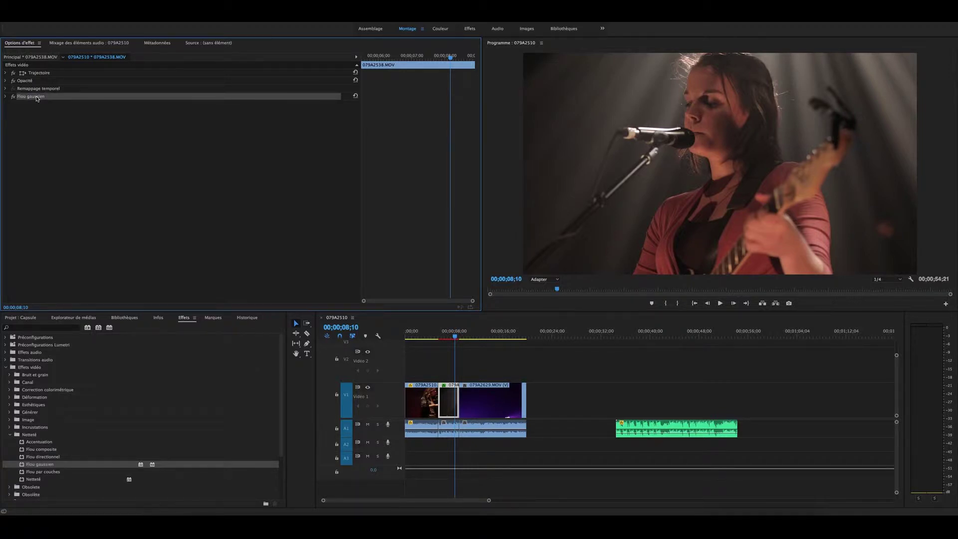
key(Delete)
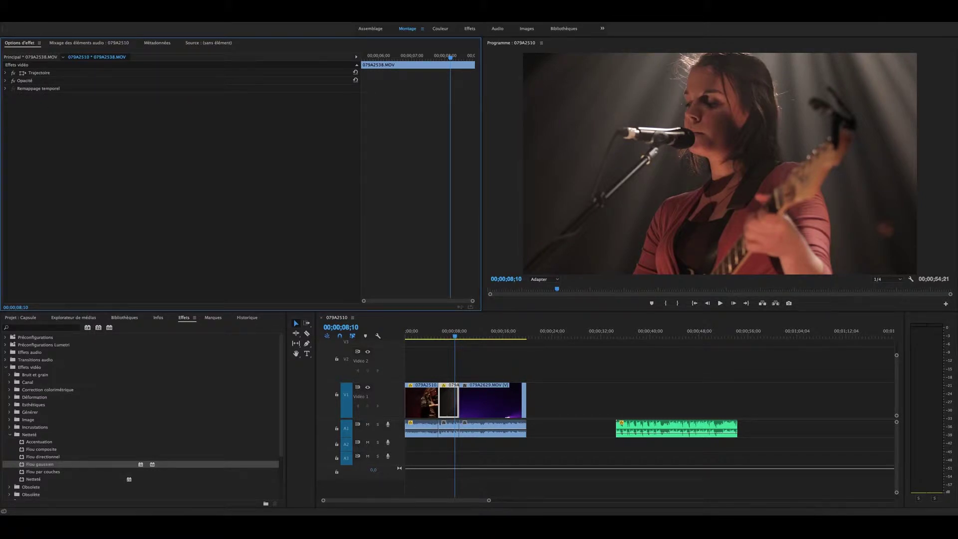
drag(50, 465, 450, 409)
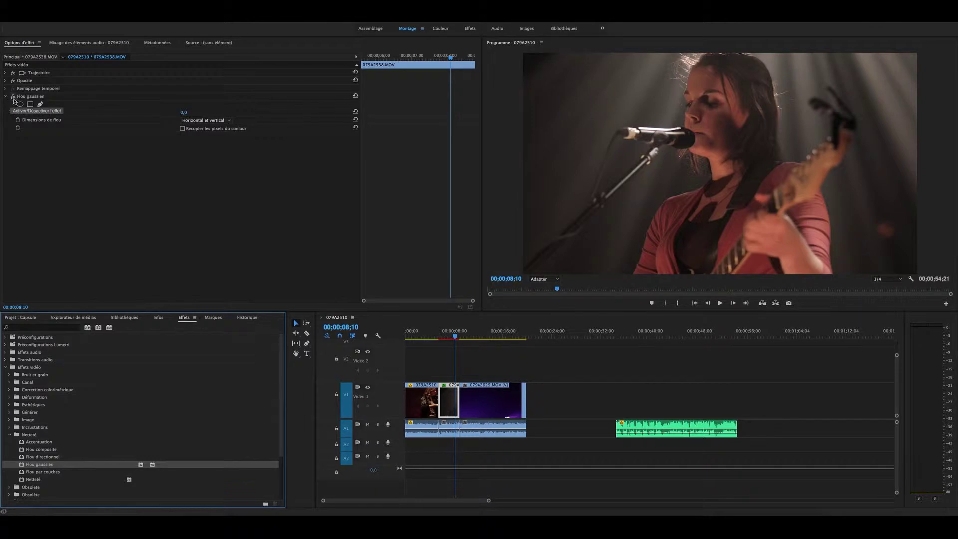
Toggle the Flou gaussien effect off and back on for the clip.
click(14, 100)
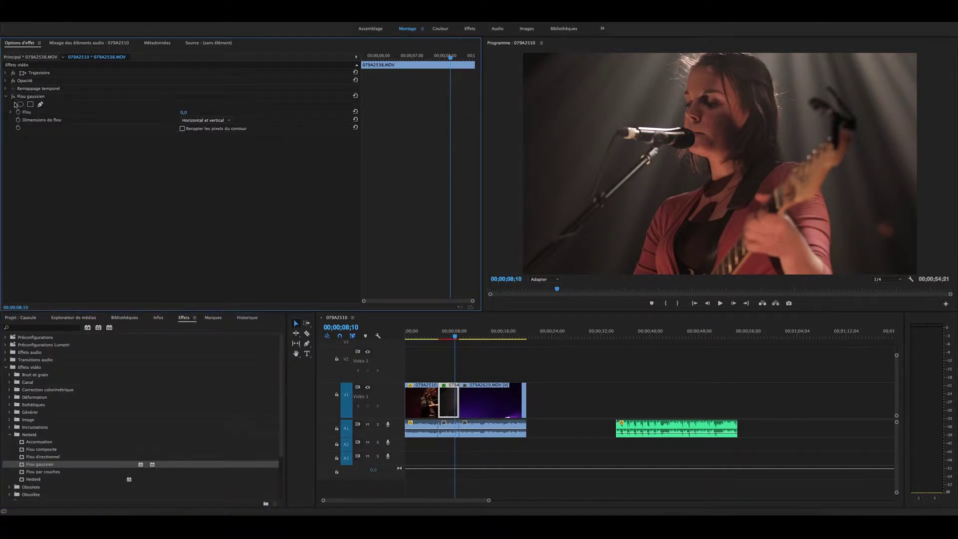
click(14, 97)
click(14, 98)
Raise the Flou amount to about 617, lower it to 78, and scrub back through the clip to preview the blur.
drag(185, 115, 433, 115)
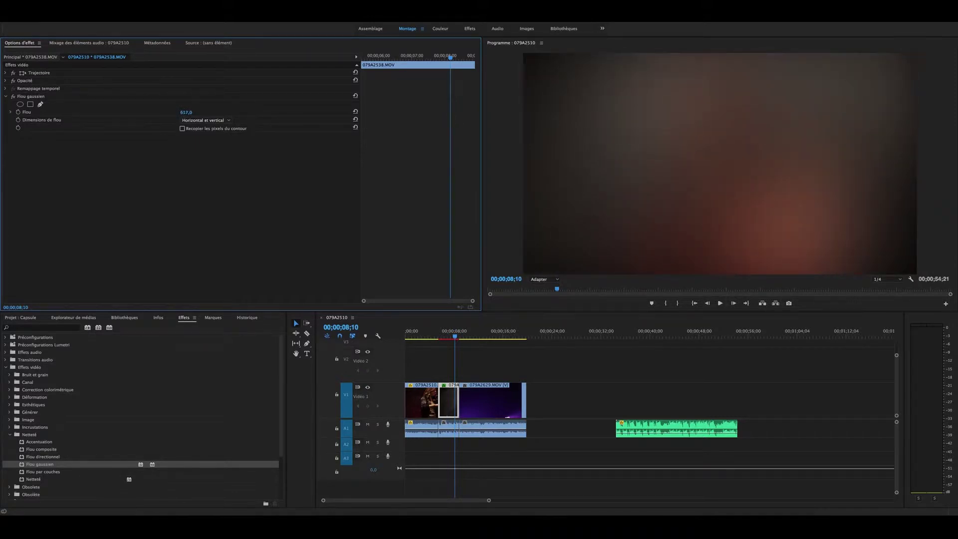
drag(492, 115, 223, 115)
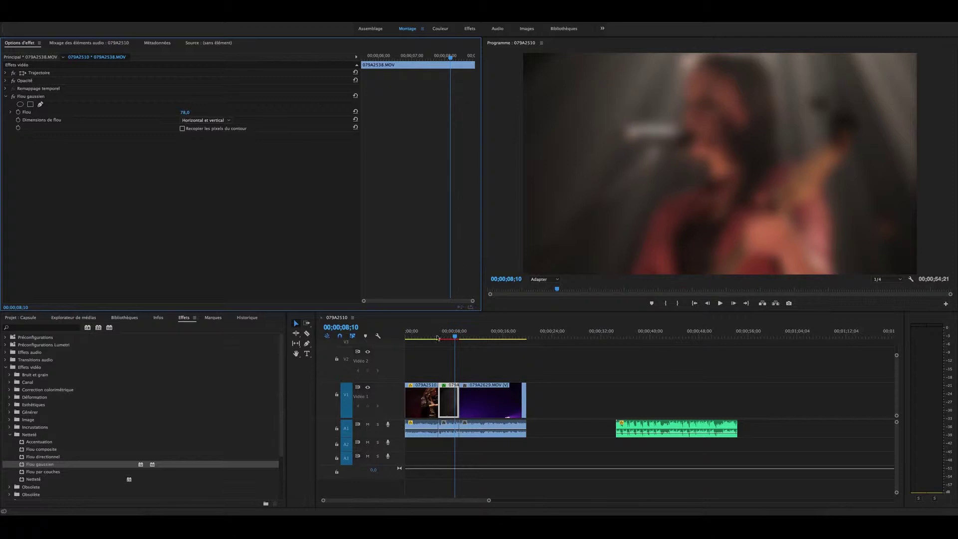
click(432, 58)
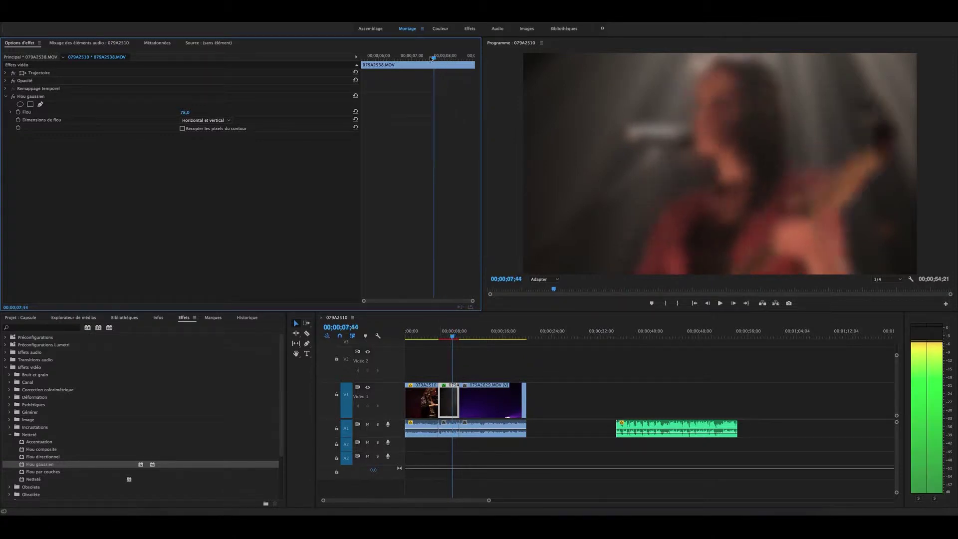
drag(432, 58, 420, 58)
key(XF86AudioMute)
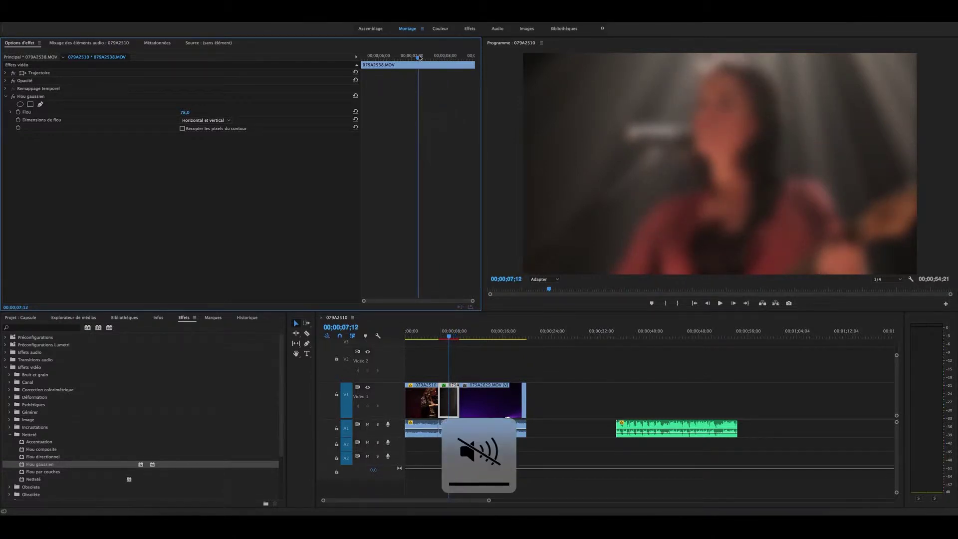
key(XF86AudioMute)
Enable keyframing for Flou at the clip's start with a value of 0 and add a second keyframe at its end, 00;00;08;53.
drag(419, 58, 363, 57)
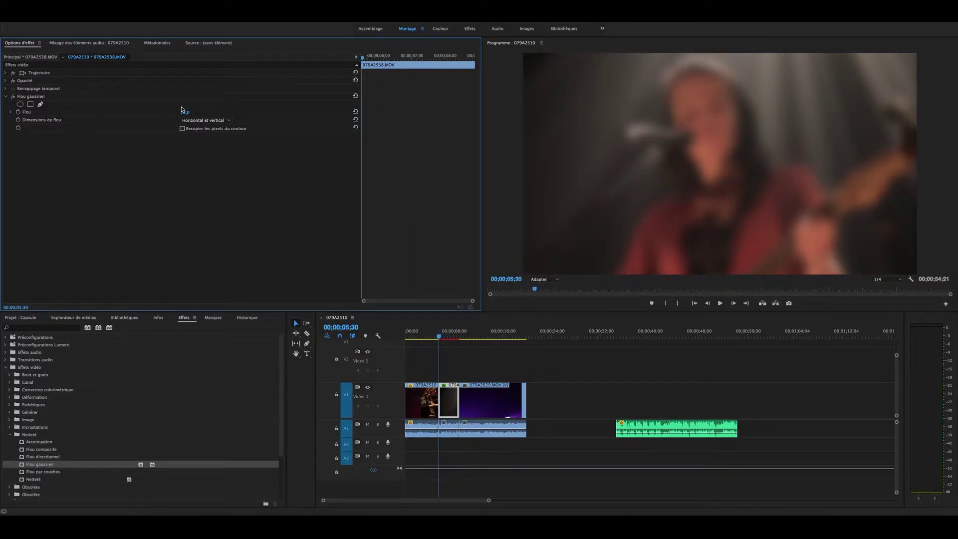
click(17, 113)
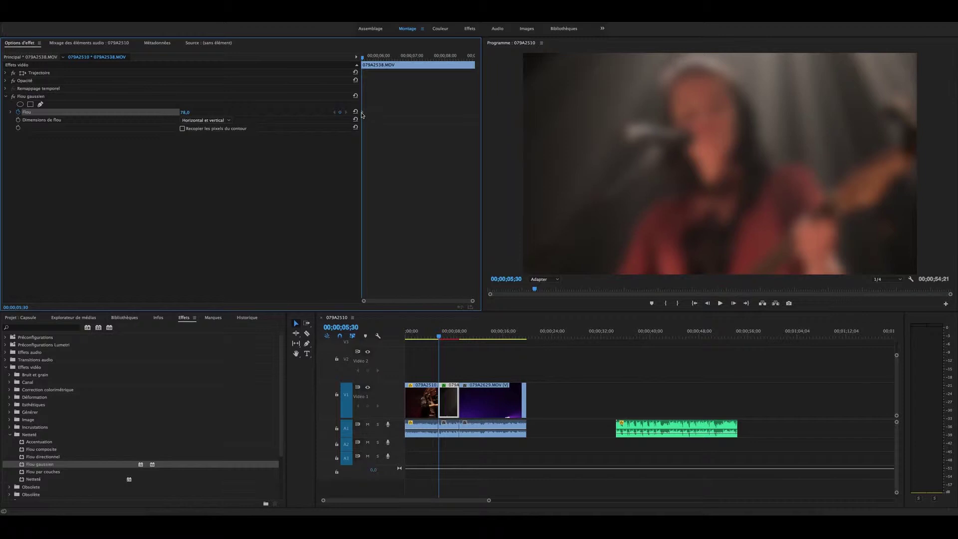
click(185, 112)
text(0)
key(Return)
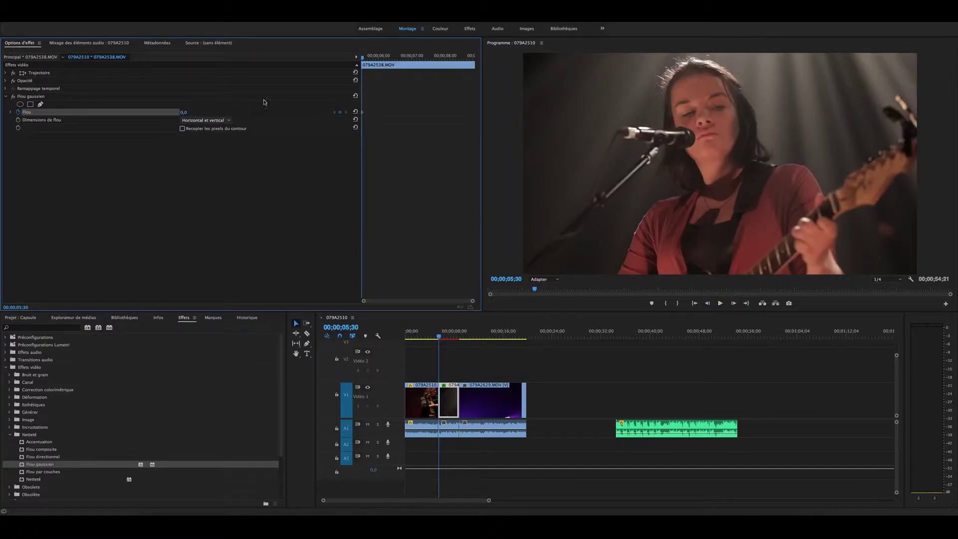
drag(365, 56, 476, 53)
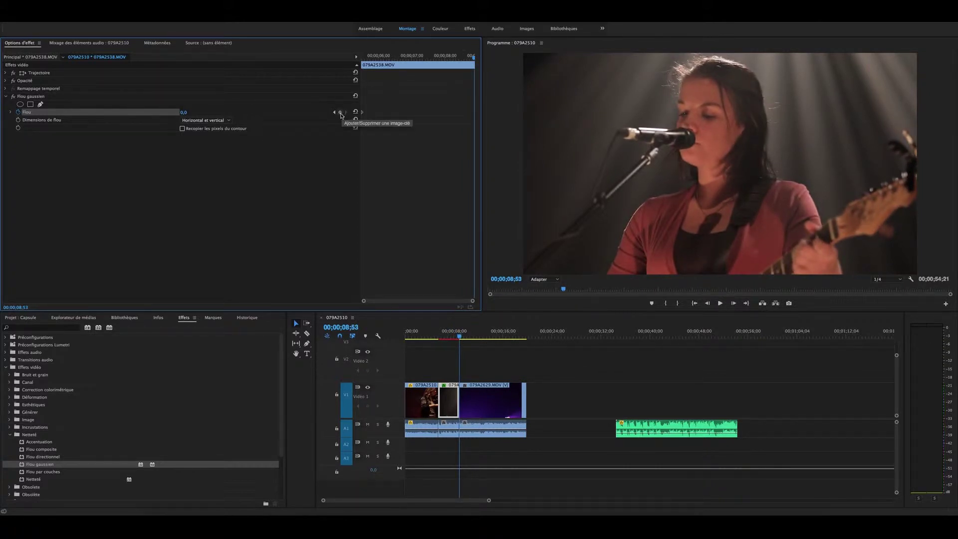
click(341, 113)
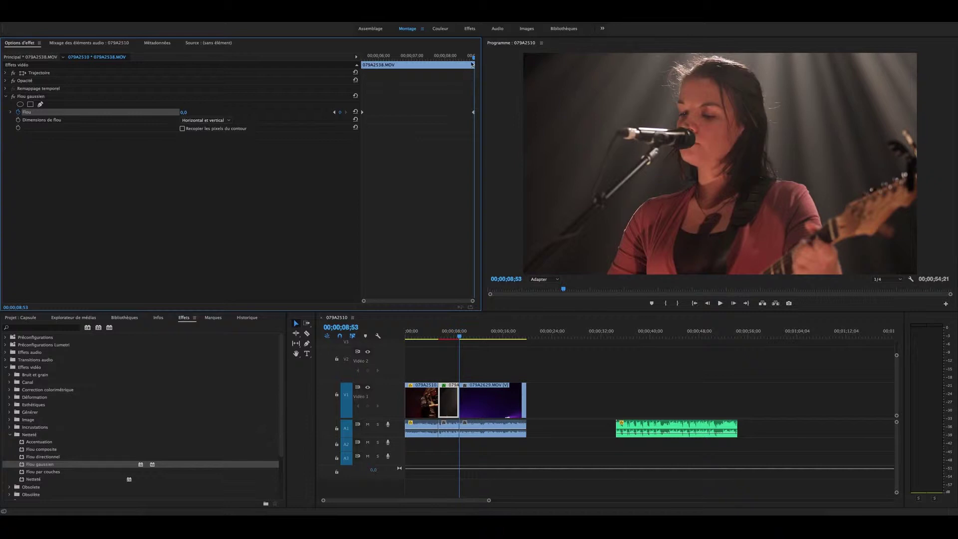
Add a Flou keyframe in the middle of the clip at about 00;00;07;05 and delete it.
drag(472, 57, 414, 58)
click(340, 113)
click(341, 113)
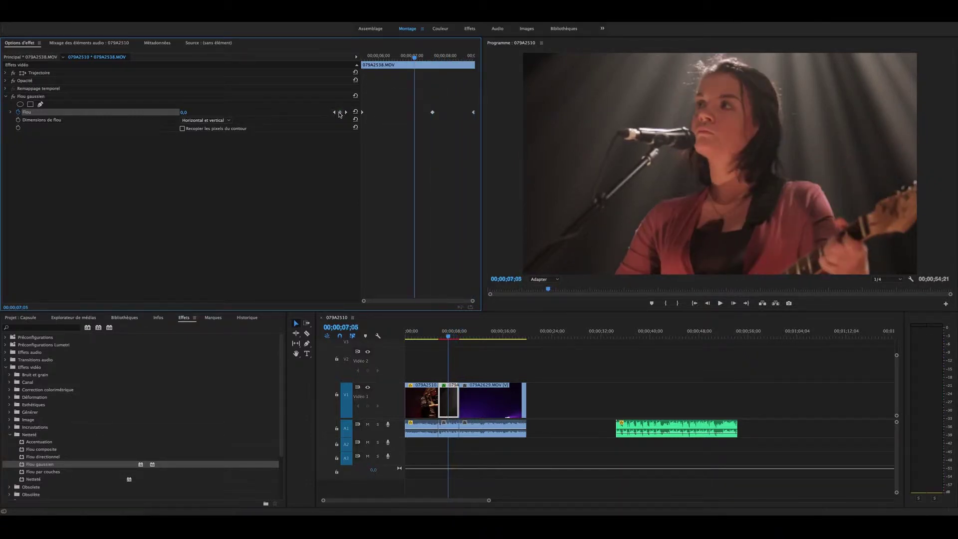
click(432, 113)
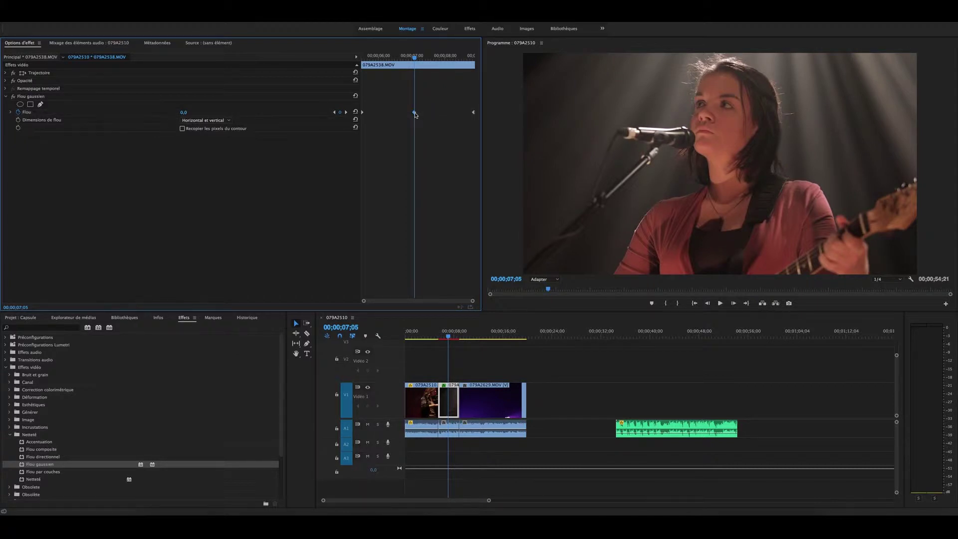
key(Delete)
Set the Flou value of the keyframe at the clip's end to 420, after trying 280.
drag(415, 59, 475, 59)
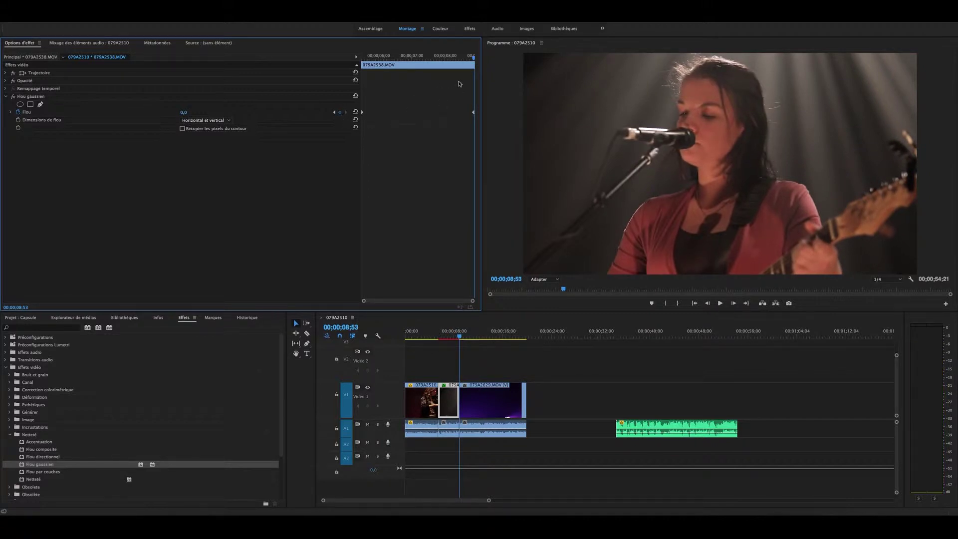
drag(475, 59, 475, 60)
click(184, 113)
text(280)
key(Return)
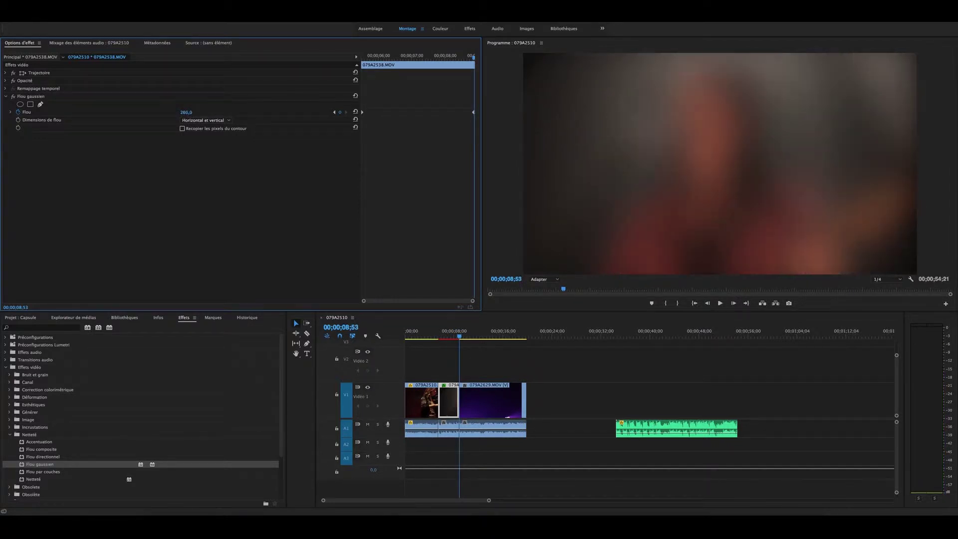
click(185, 112)
text(420)
key(Return)
Move the first Flou keyframe to the middle of the clip, at about 00;00;07;06, and scrub just before it.
drag(474, 59, 412, 60)
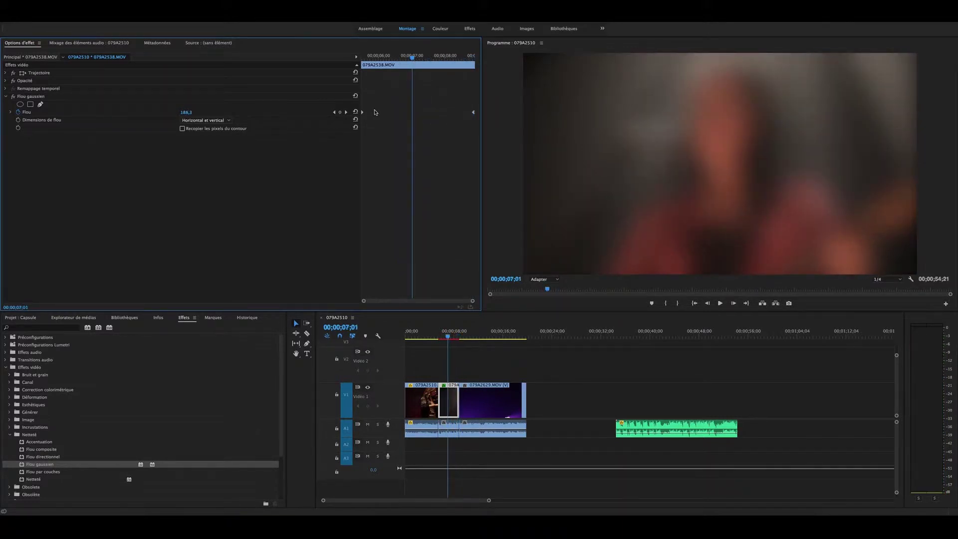
drag(364, 112, 412, 112)
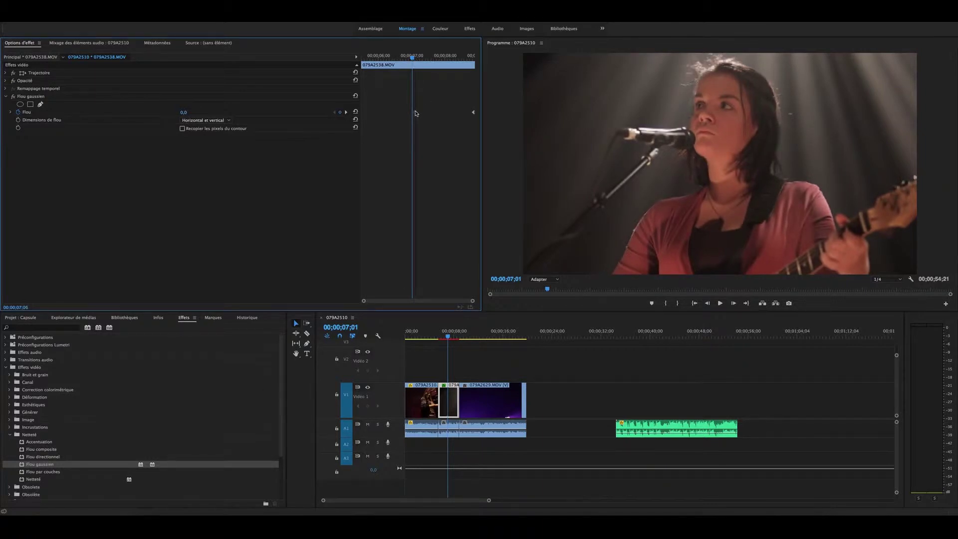
mouse_move(413, 59)
mouse_down()
mouse_move(390, 63)
mouse_move(405, 60)
mouse_up()
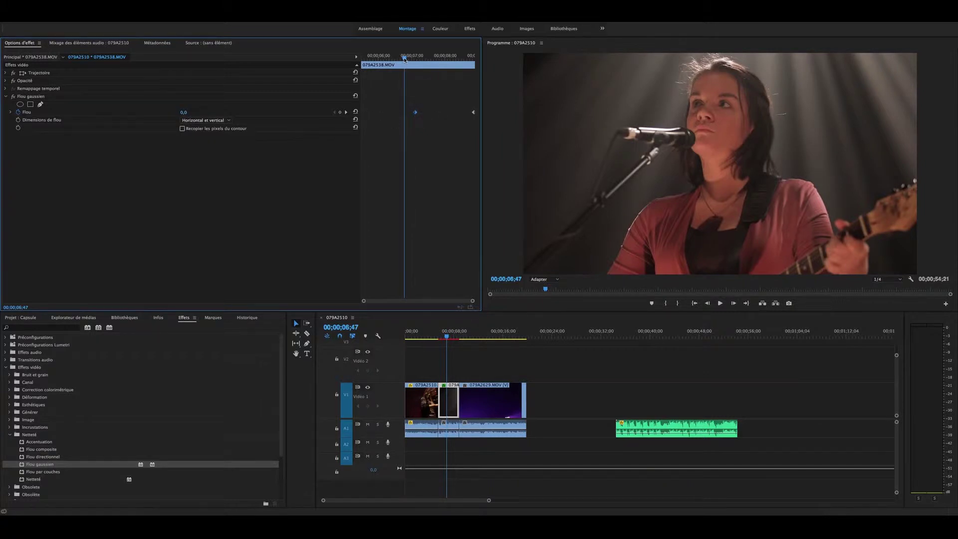
Scrub to about 00;00;08;36 and delete the Flou gaussien effect from the clip.
drag(405, 60, 465, 59)
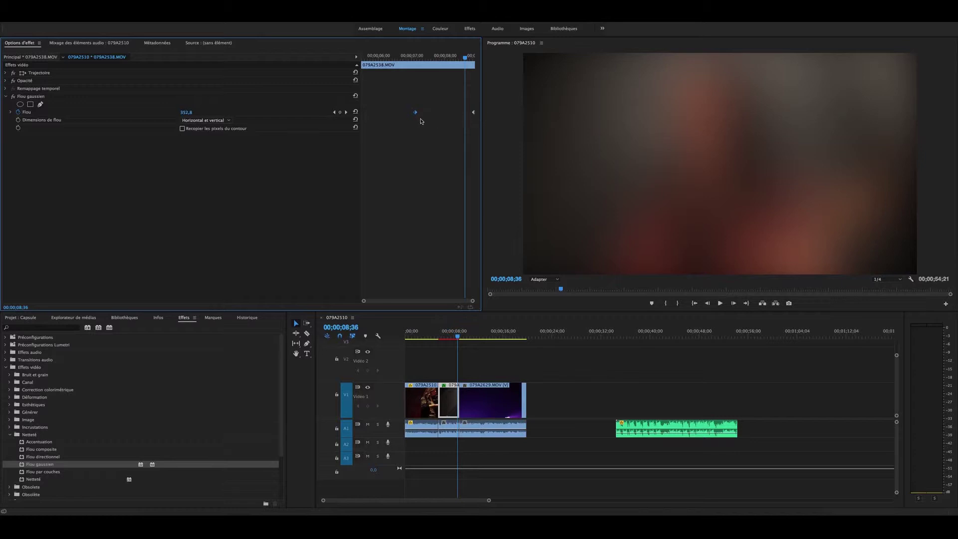
click(39, 98)
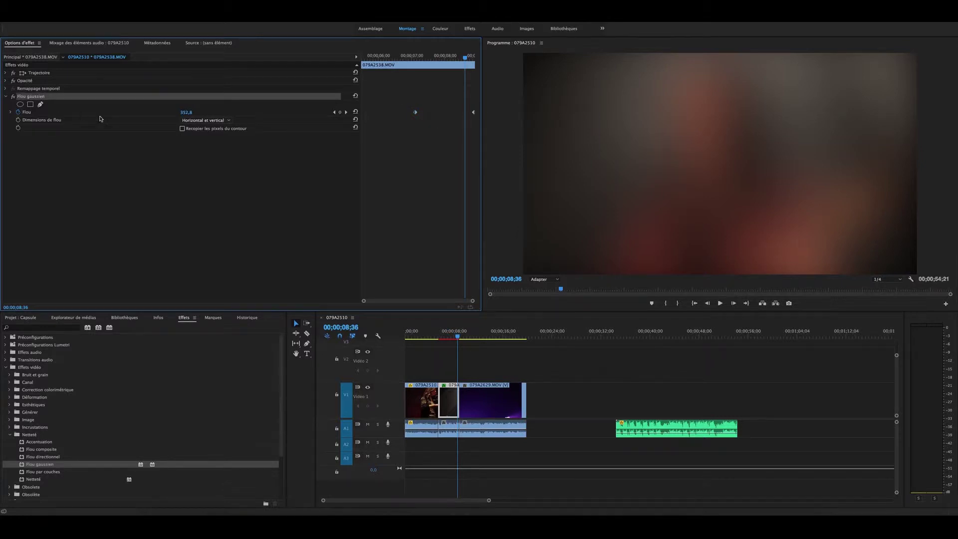
key(Delete)
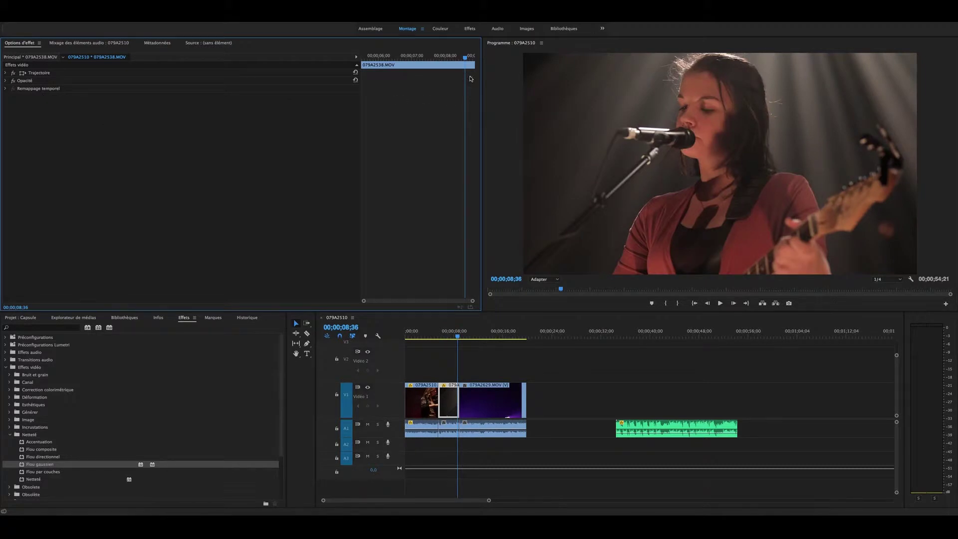
Place the playhead near the clip's middle, set the program monitor zoom to 25 %, and show the clip's transform box in the preview.
drag(456, 339, 454, 338)
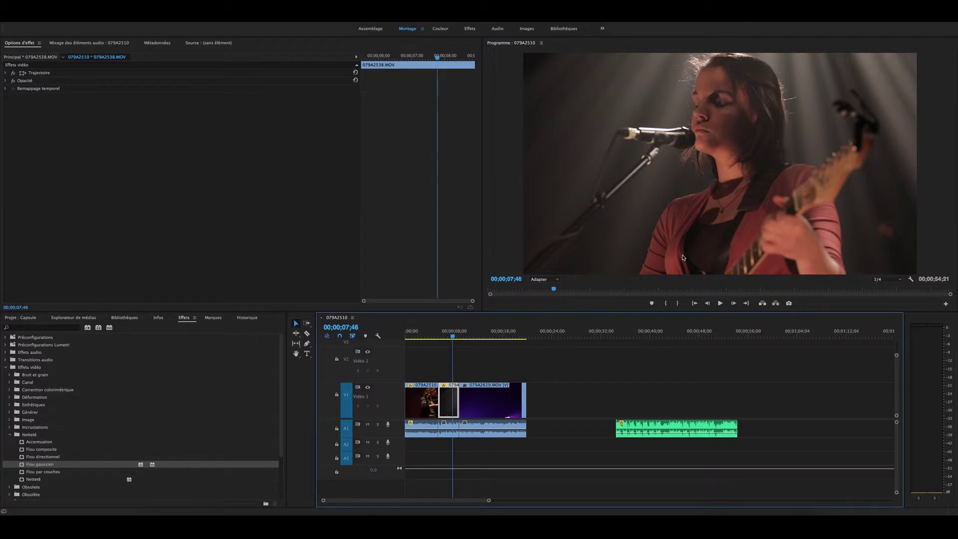
click(539, 280)
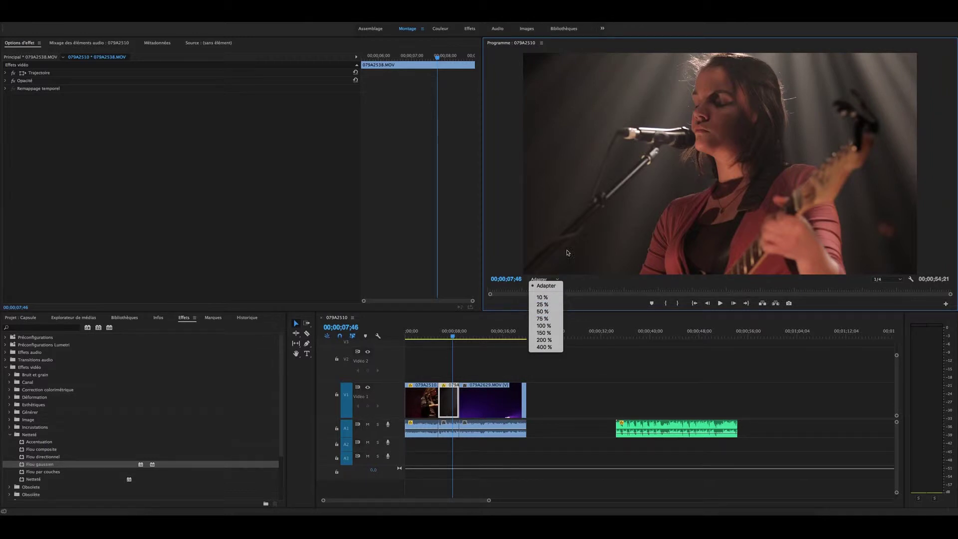
click(546, 306)
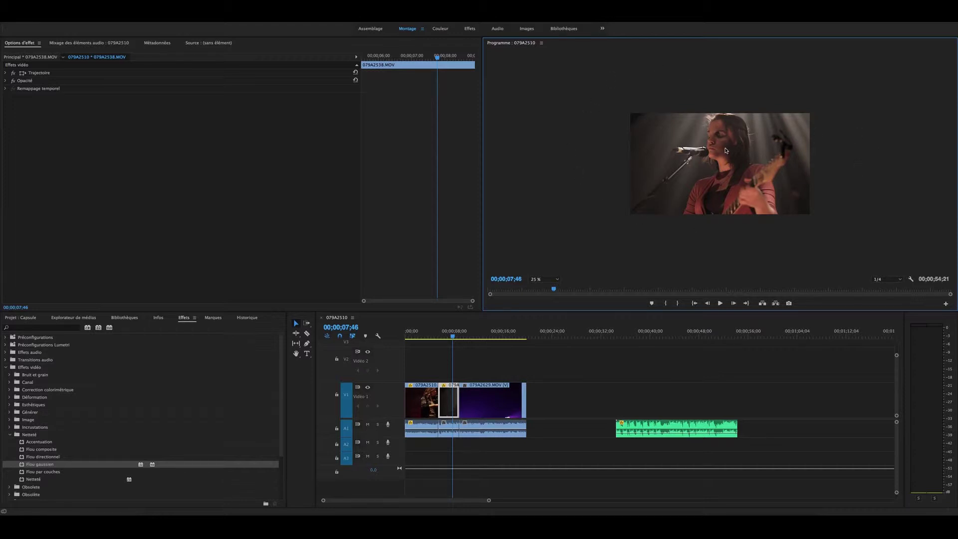
double_click(726, 150)
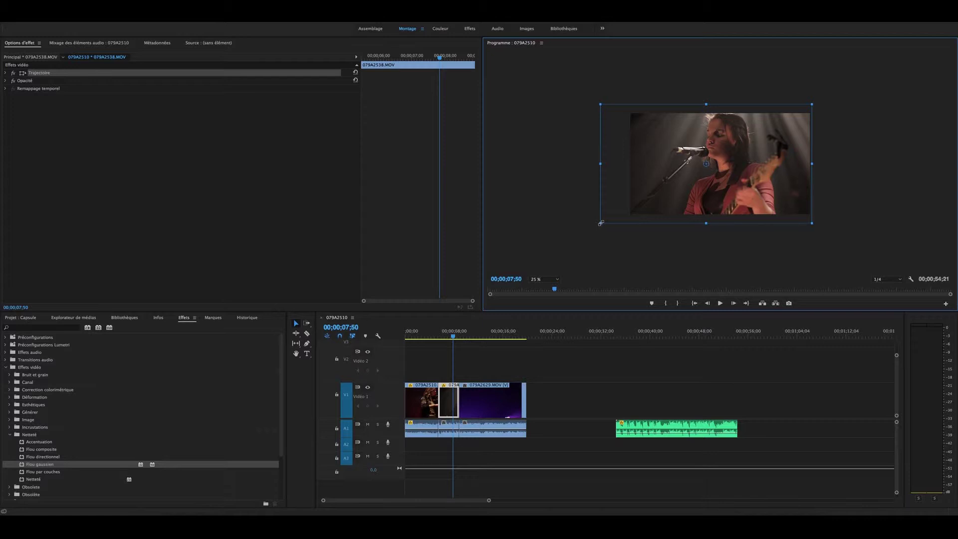
Scale the clip down in the preview to about the frame size and shift it horizontally until it covers the frame.
drag(602, 224, 626, 213)
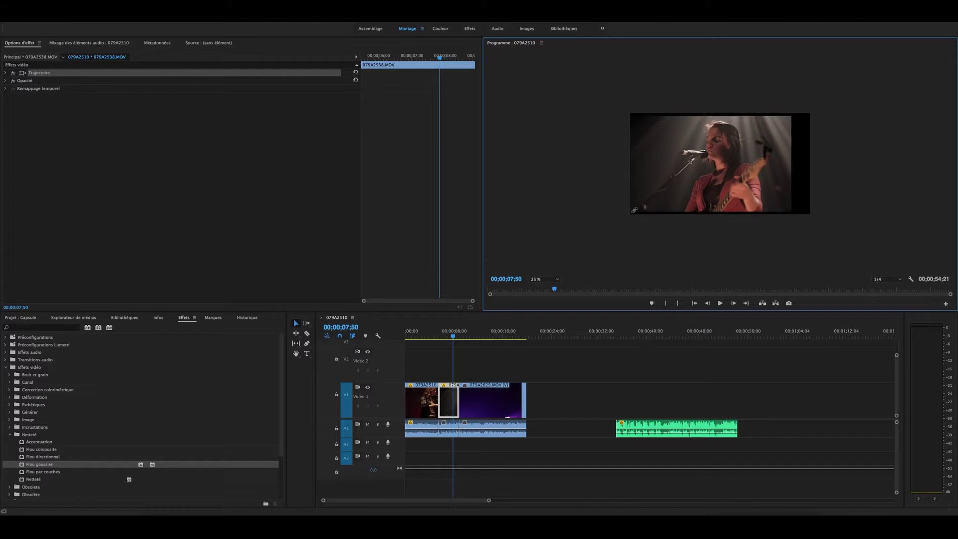
drag(625, 217, 630, 214)
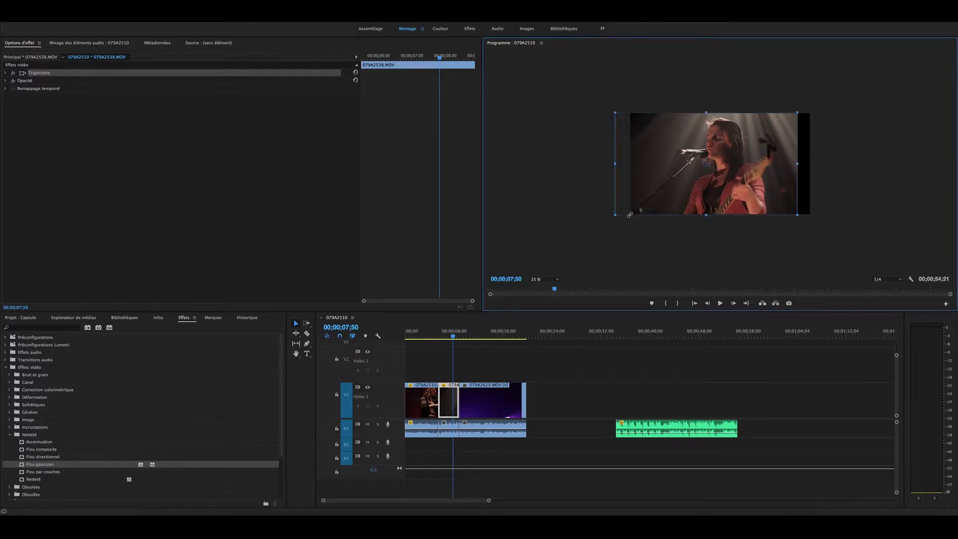
drag(689, 198, 704, 197)
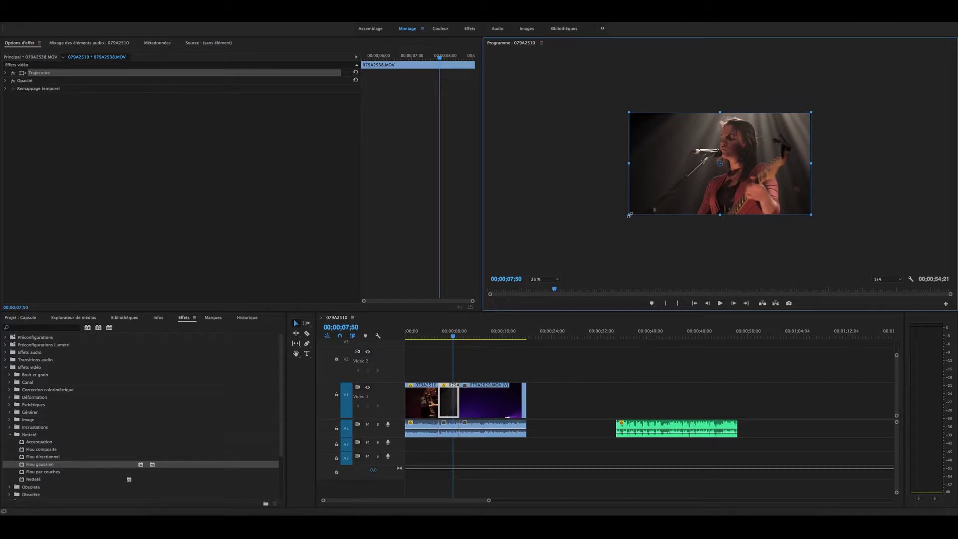
Enlarge the clip beyond the frame in the preview and reposition it to cover the whole frame with a margin on every side.
drag(630, 215, 601, 229)
click(695, 202)
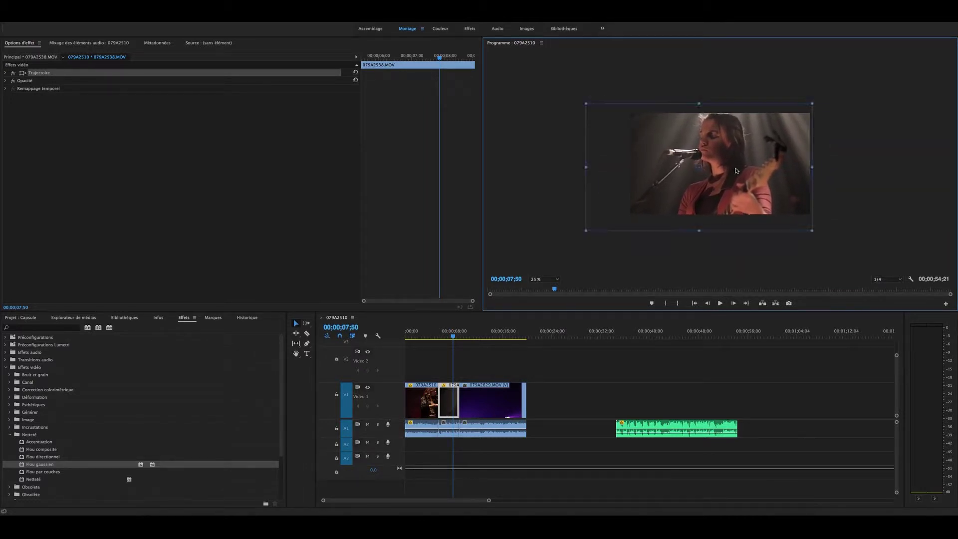
drag(758, 171, 727, 172)
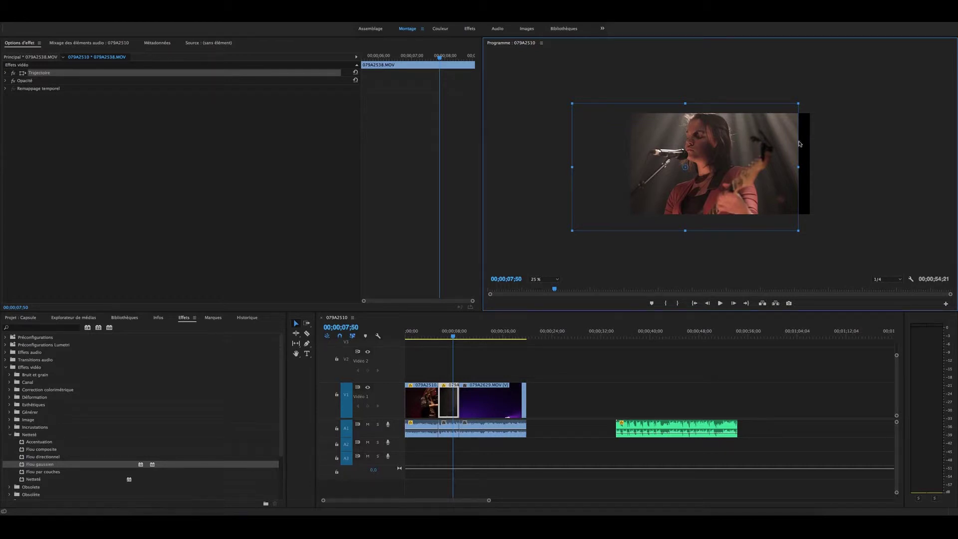
drag(769, 175, 791, 173)
drag(795, 174, 798, 173)
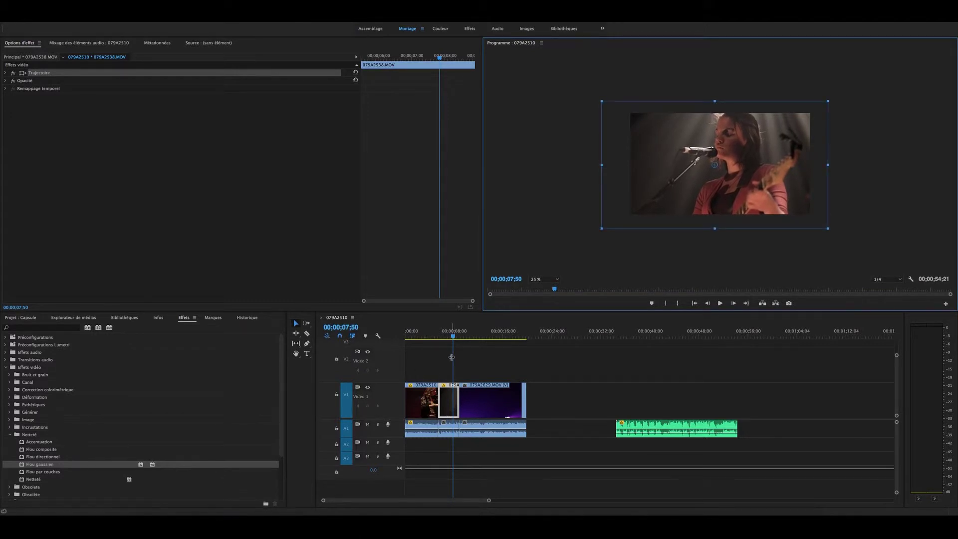
Collapse the Netteté and Effets vidéo folders and place the playhead over the music clip at 00;00;40;45, with the timeline enlarged.
click(10, 436)
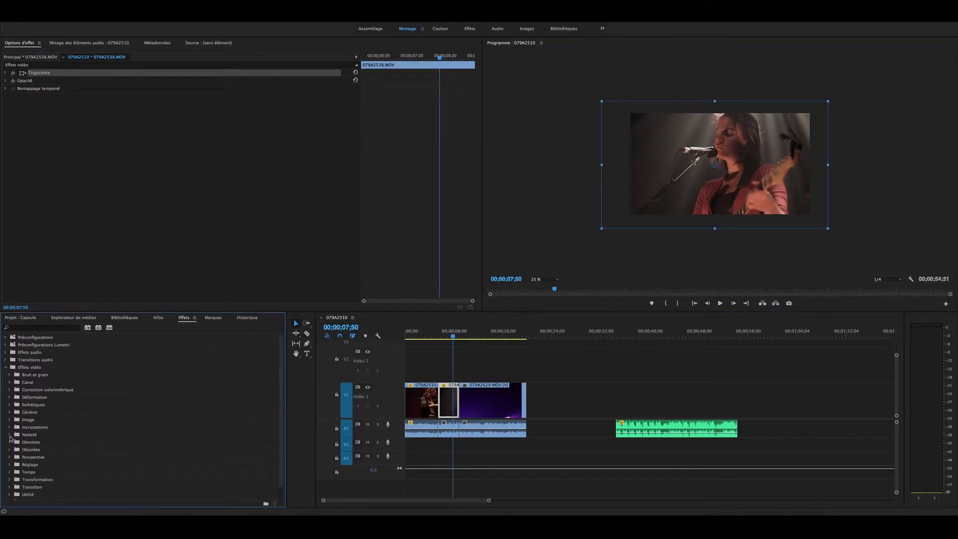
click(6, 368)
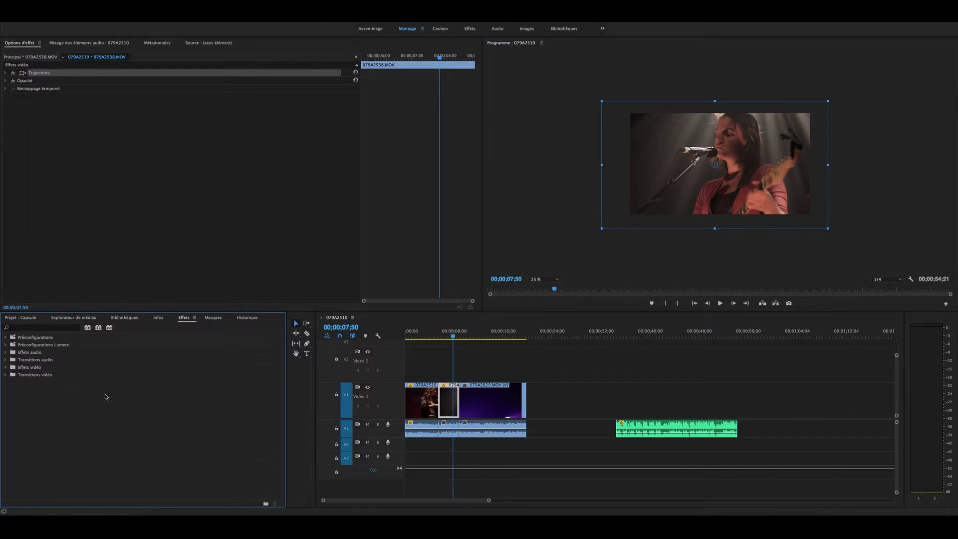
drag(456, 342, 637, 340)
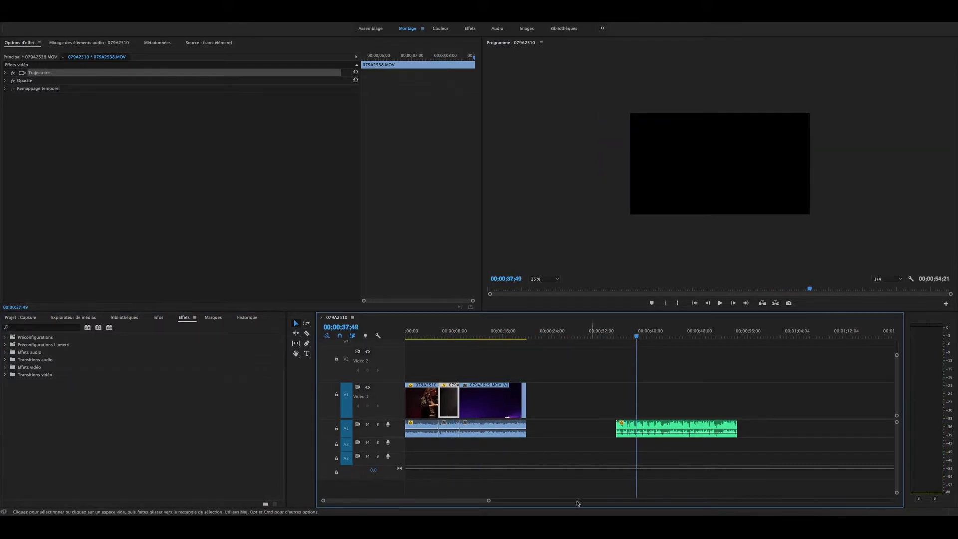
drag(489, 501, 464, 502)
drag(656, 339, 692, 339)
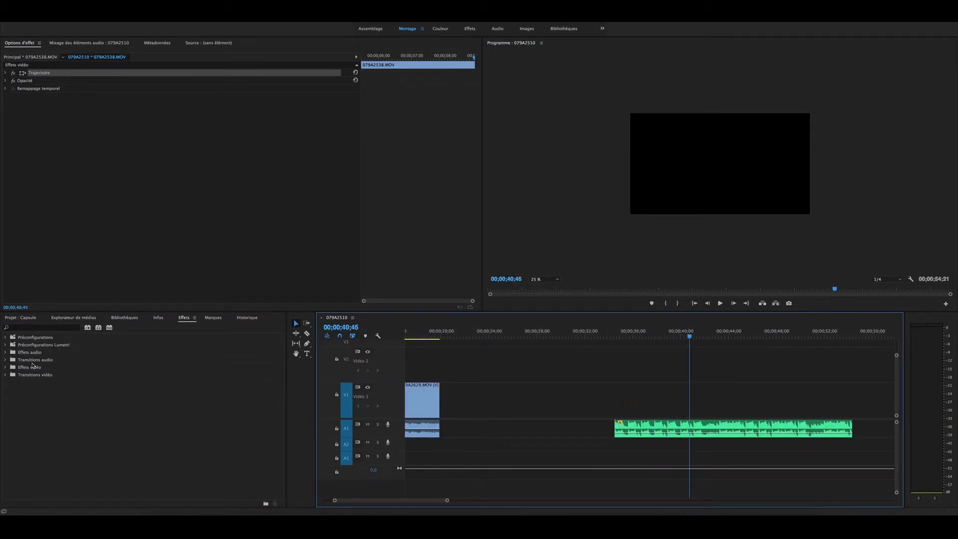
Find the Passe-bas effect among the audio effects and apply it to the music clip on track A1.
click(6, 353)
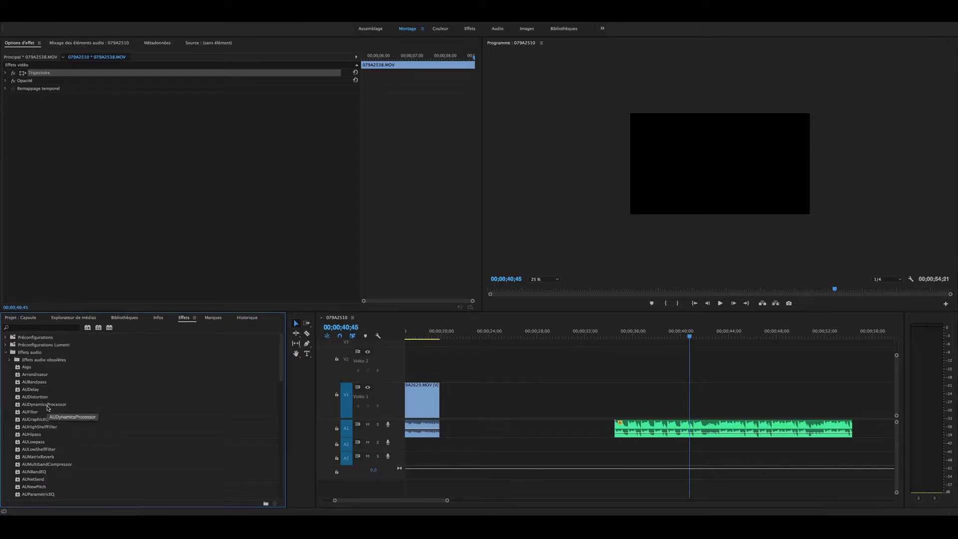
scroll(42, 408, down, 5)
scroll(41, 407, down, 2)
scroll(41, 408, down, 5)
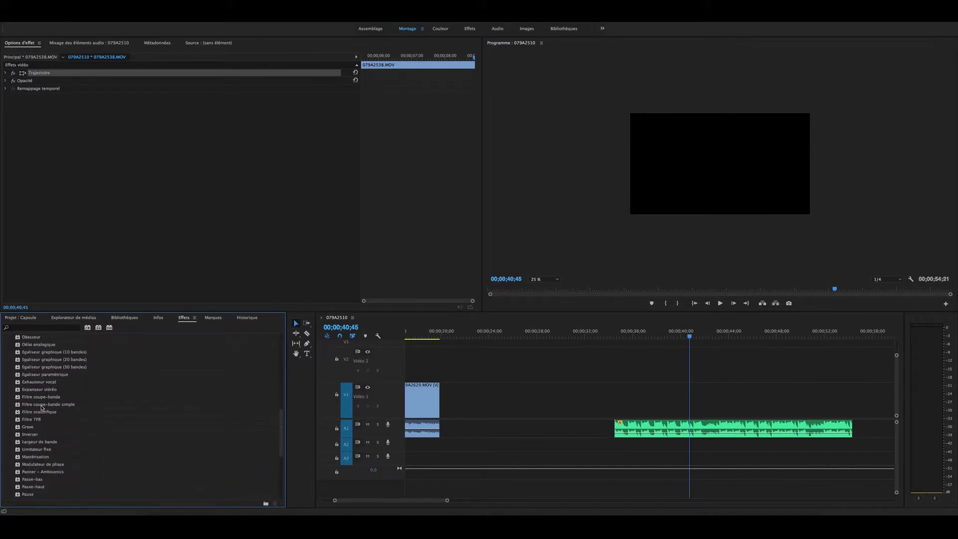
scroll(41, 408, down, 3)
scroll(38, 461, down, 1)
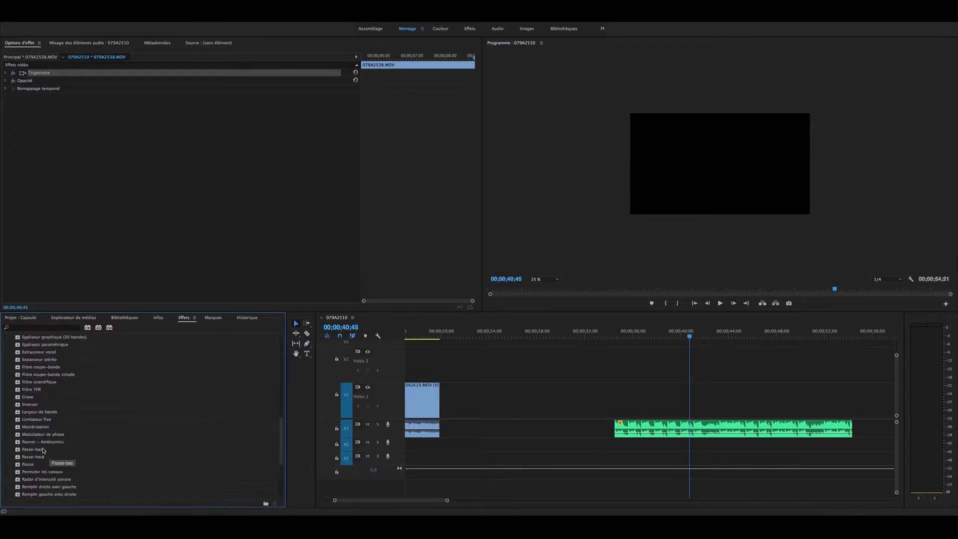
click(35, 451)
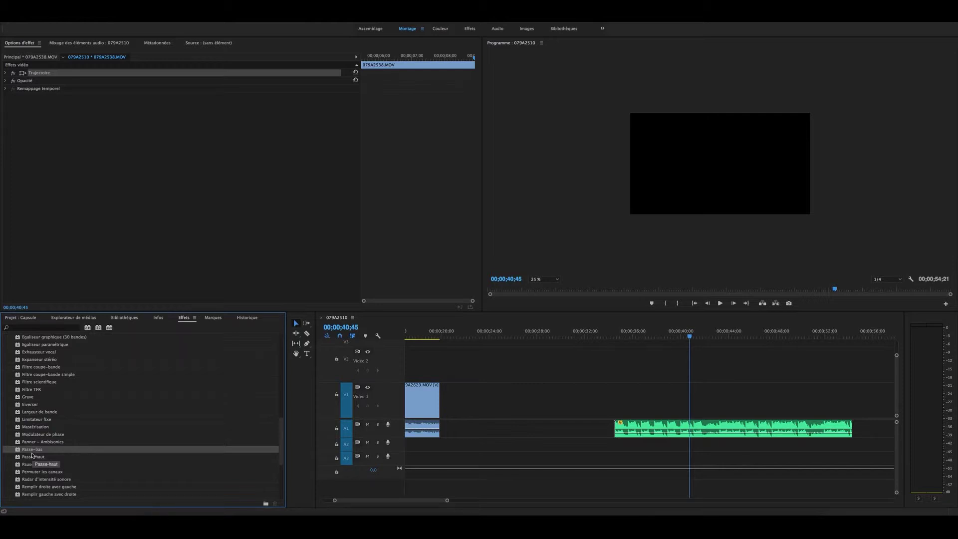
drag(32, 453, 640, 424)
click(666, 427)
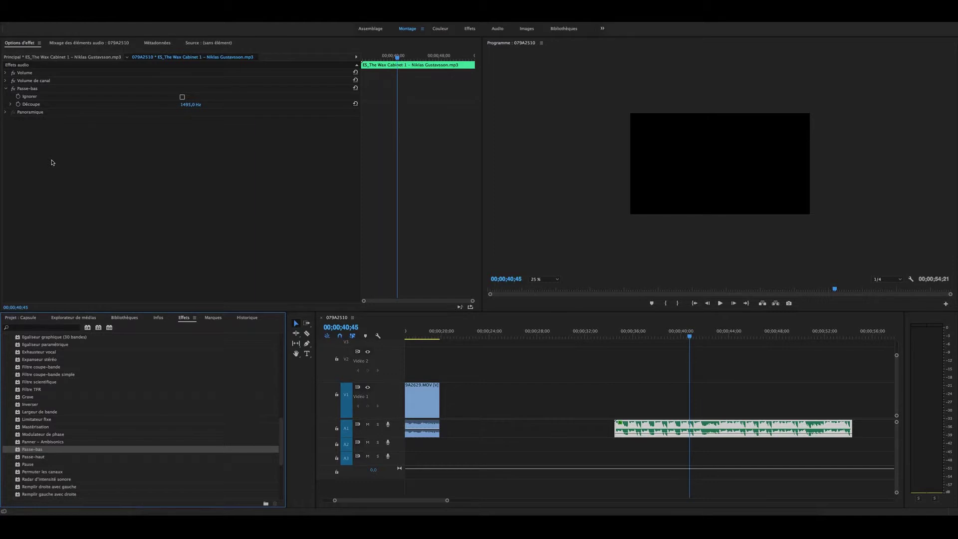
Try Découpe values of 10, 5000 and 1 for the Passe-bas effect and delete the effect from the music clip.
click(26, 90)
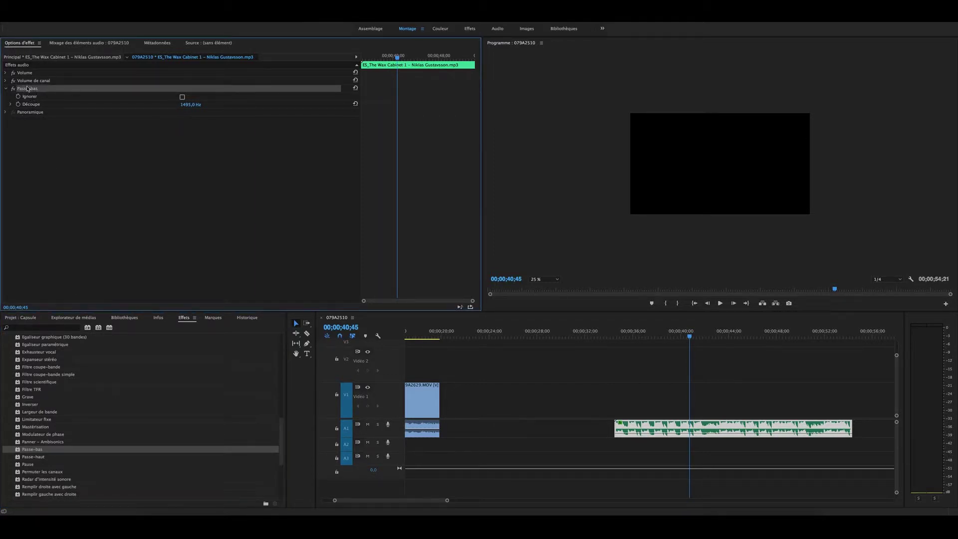
click(190, 104)
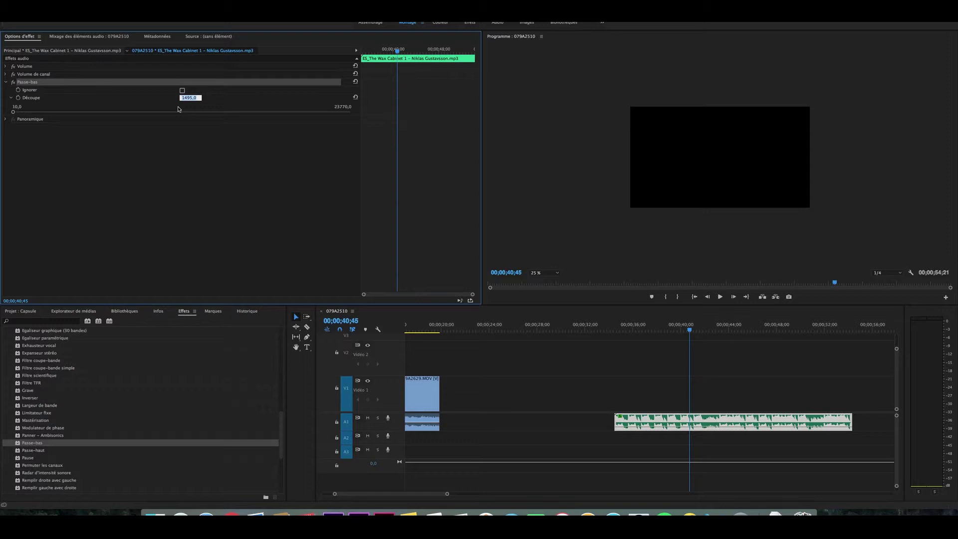
text(10)
key(Return)
click(186, 99)
text(5000)
key(Return)
click(189, 98)
text(1)
key(Return)
key(Delete)
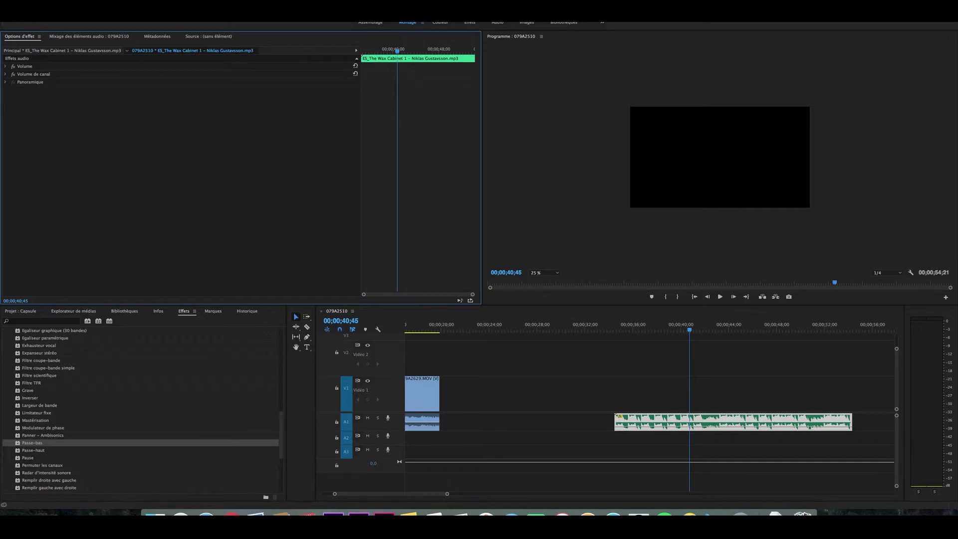
Apply the Passe-haut effect to the music clip and set its Découpe value to 1.
drag(43, 450, 666, 417)
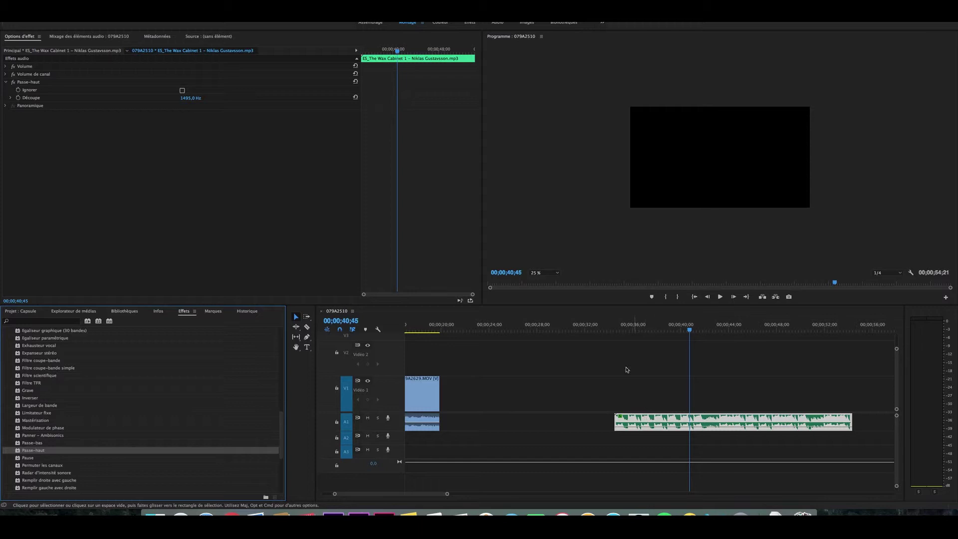
click(184, 98)
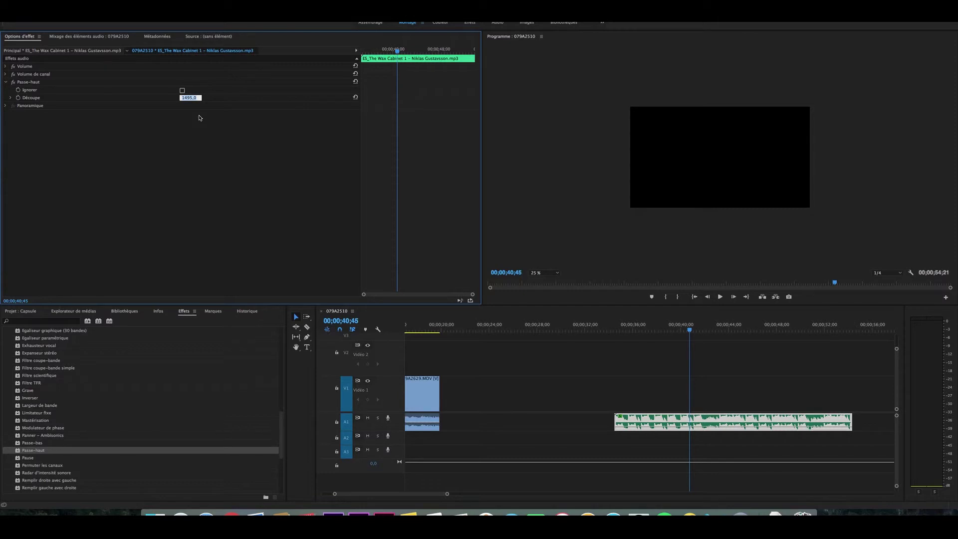
text(1)
key(Return)
Set the Passe-haut Découpe value to 1000 Hz and delete the effect from the music clip.
click(188, 98)
text(100)
key(BackSpace)
key(BackSpace)
text(000)
key(Return)
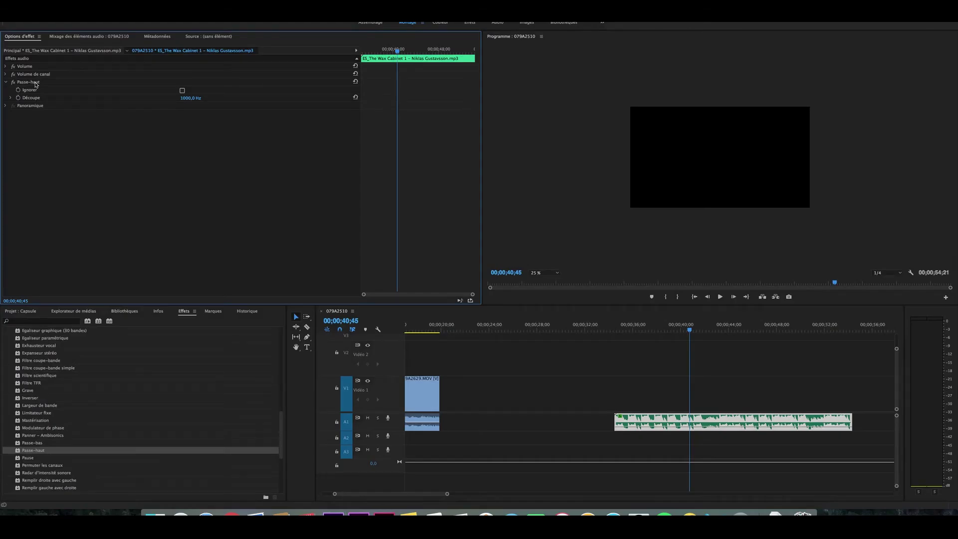
click(34, 83)
key(Delete)
Search the effects for "eq" and apply AUParametricEQ to the music clip.
click(36, 322)
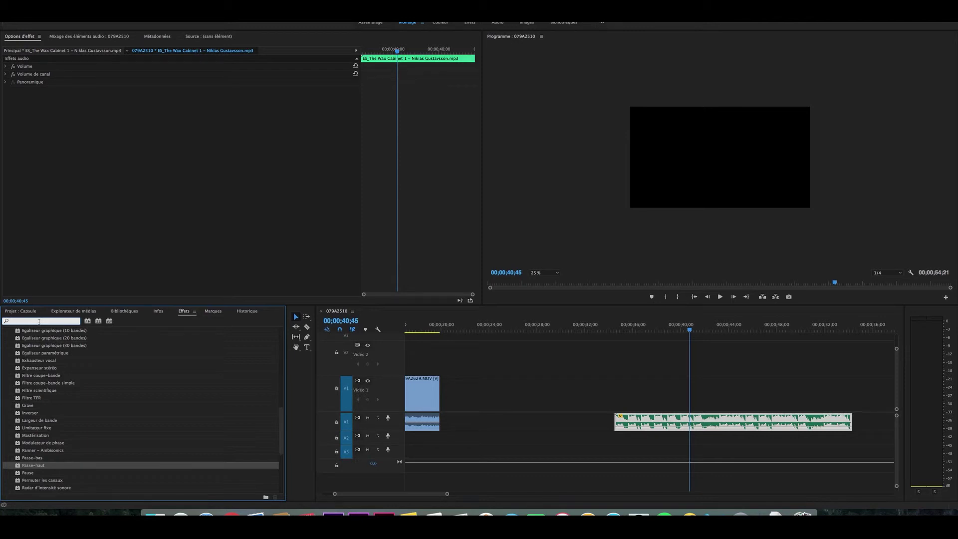
text(eq)
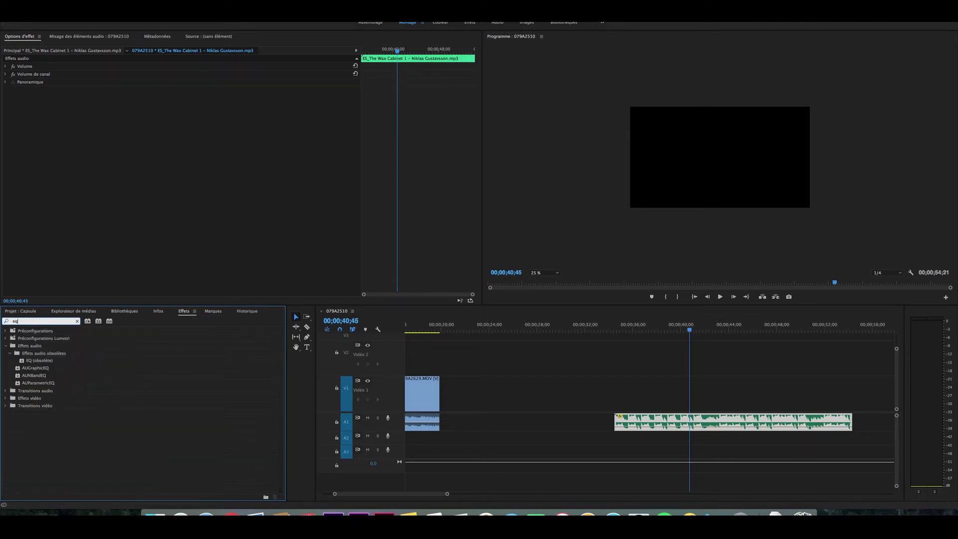
click(33, 383)
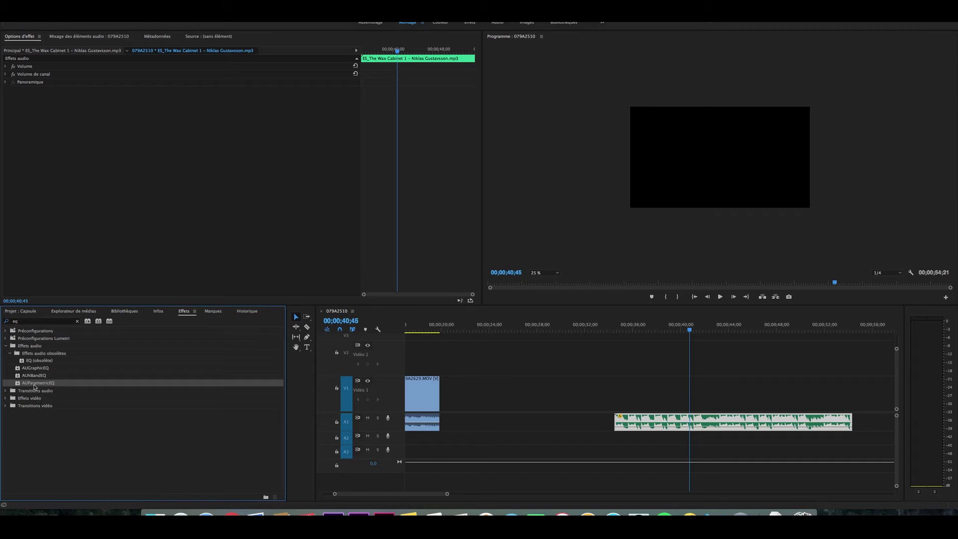
drag(35, 385, 633, 419)
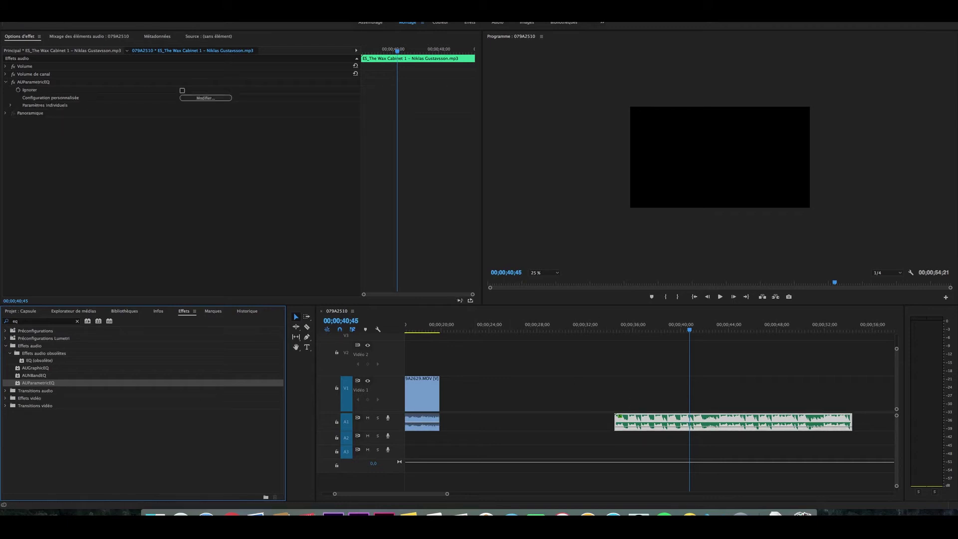
Shape a wide cut of -20 dB centred just below 768 Hz in the AUParametricEQ custom setup, and close the editor.
click(197, 100)
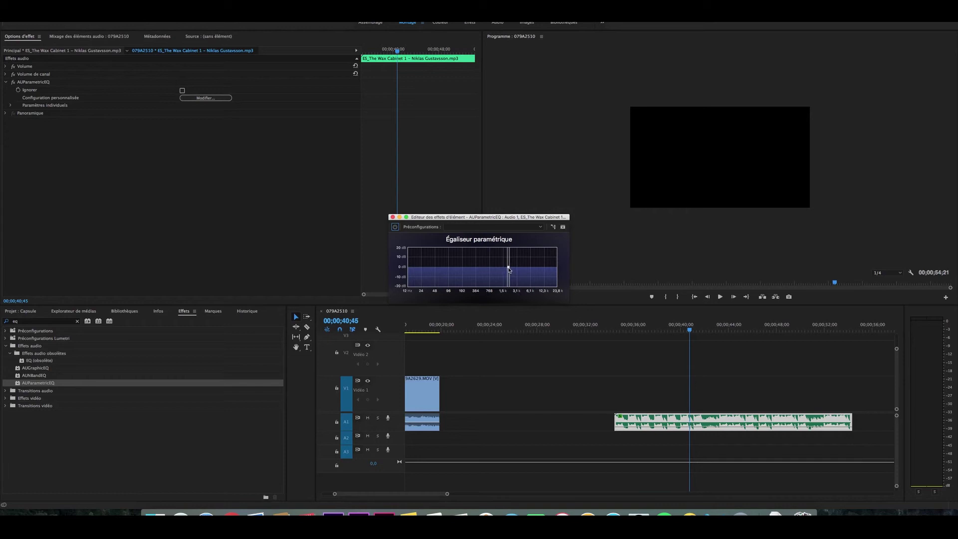
drag(509, 269, 511, 287)
mouse_move(512, 271)
drag(514, 271, 522, 271)
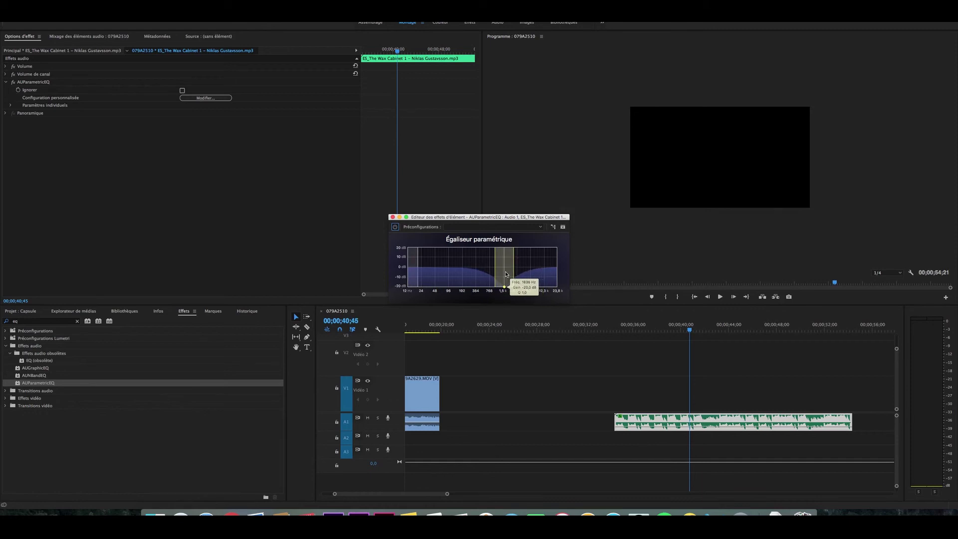
drag(511, 279, 488, 273)
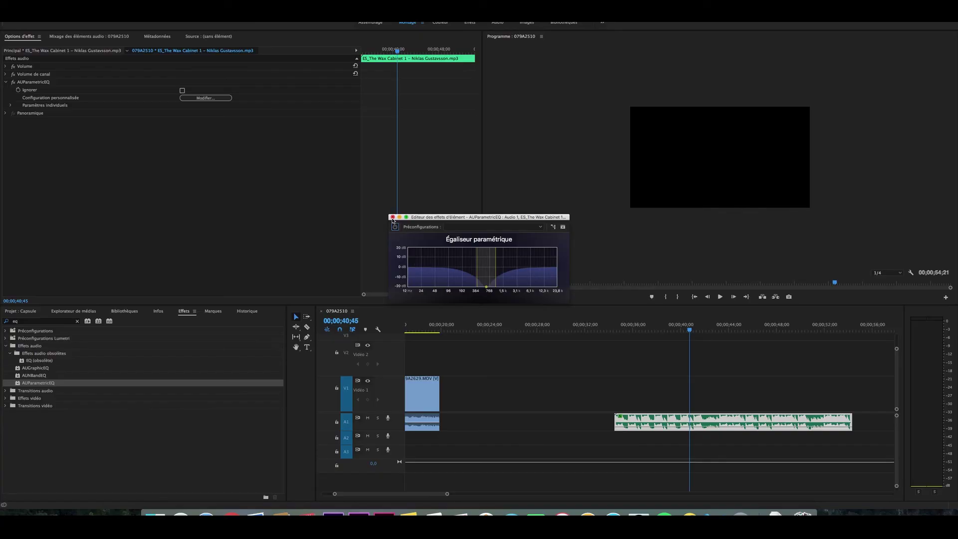
click(393, 218)
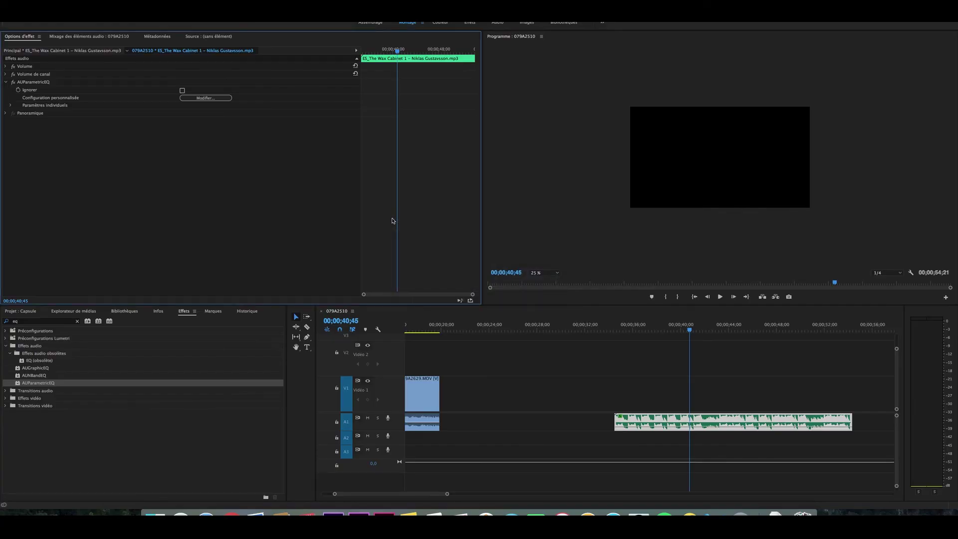